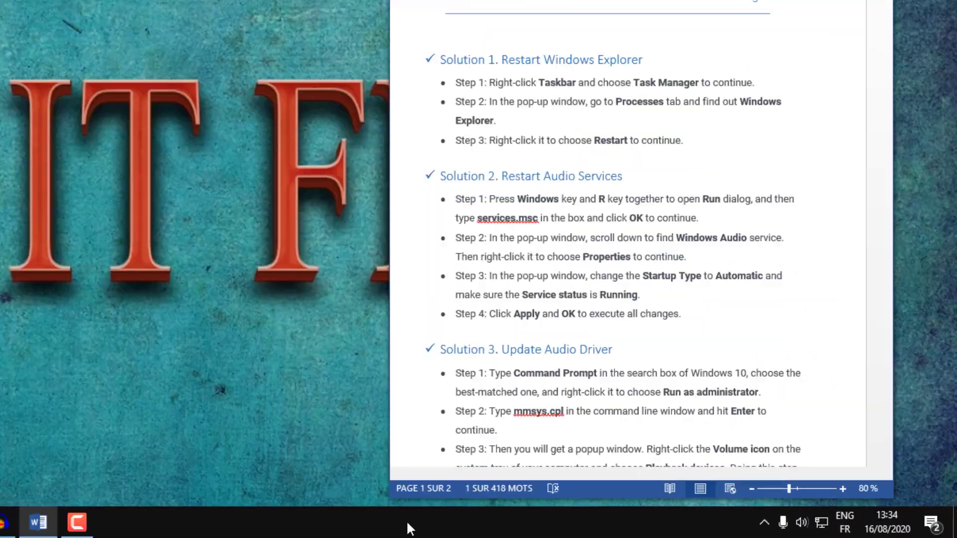
- Open Task Manager and move its window clear of the Word document
right_click(401, 519)
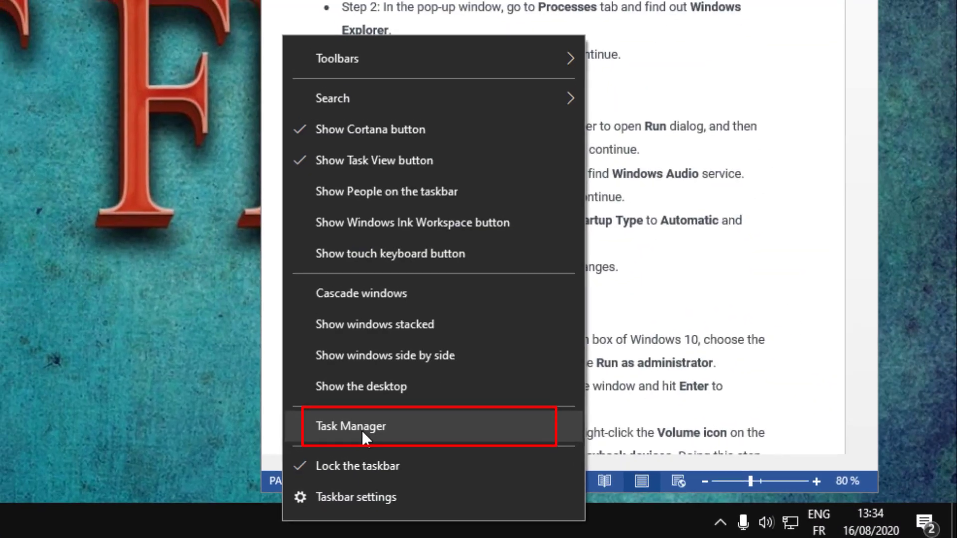
click(379, 424)
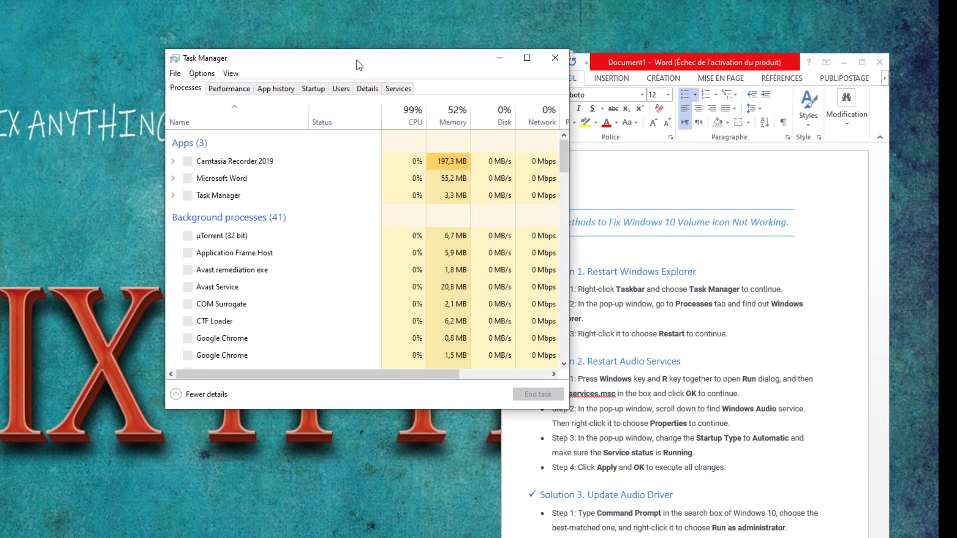
drag(364, 57, 256, 60)
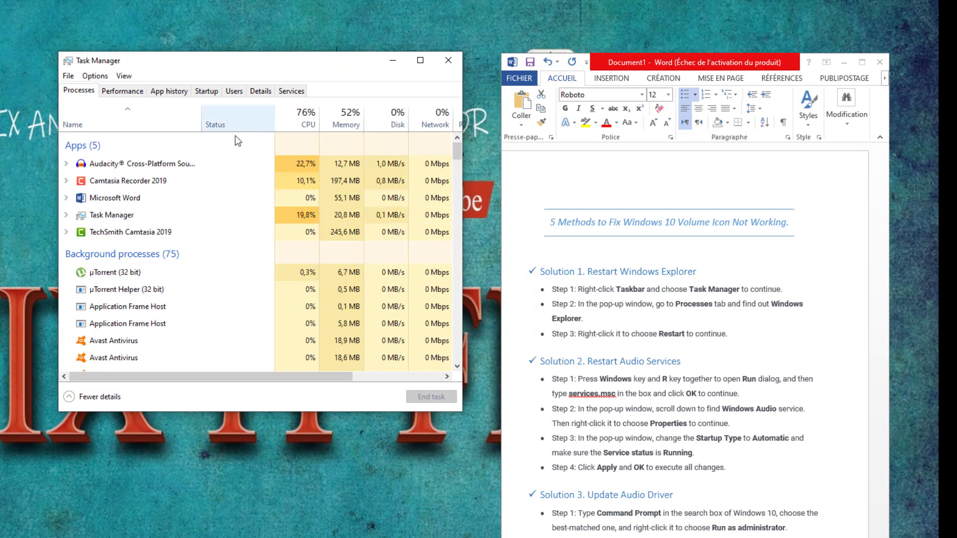
- Sort the running processes by CPU usage and restart the Windows Explorer process
scroll(166, 254, down, 1)
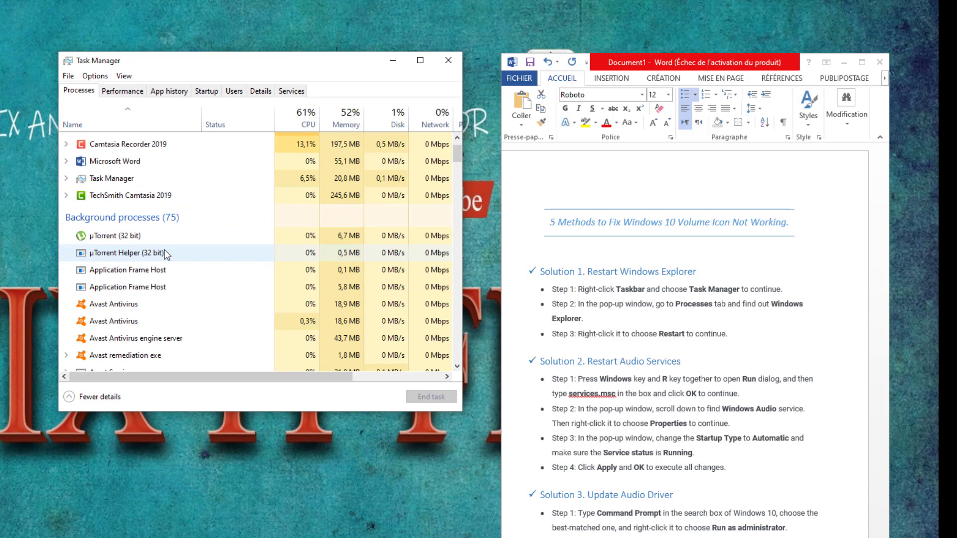
scroll(166, 254, down, 4)
scroll(166, 254, down, 2)
click(305, 118)
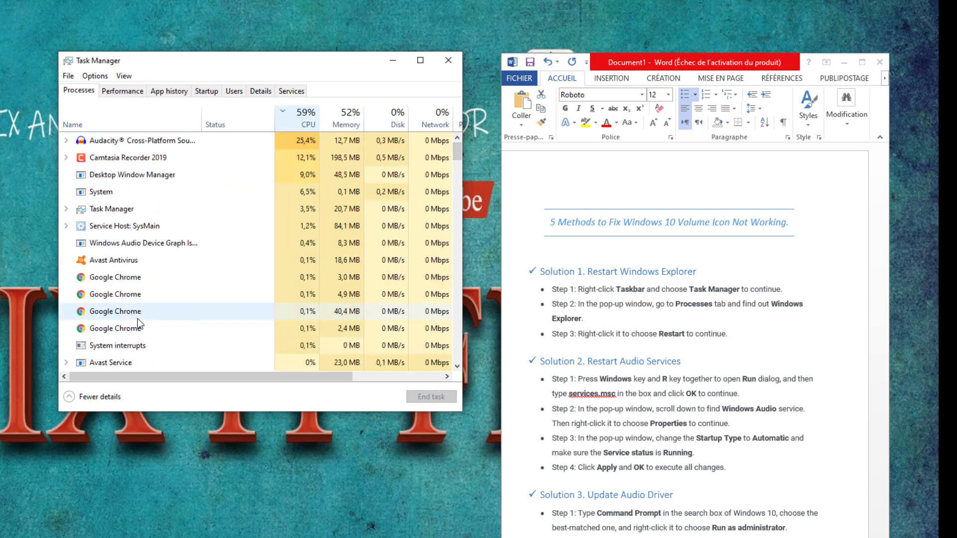
right_click(125, 347)
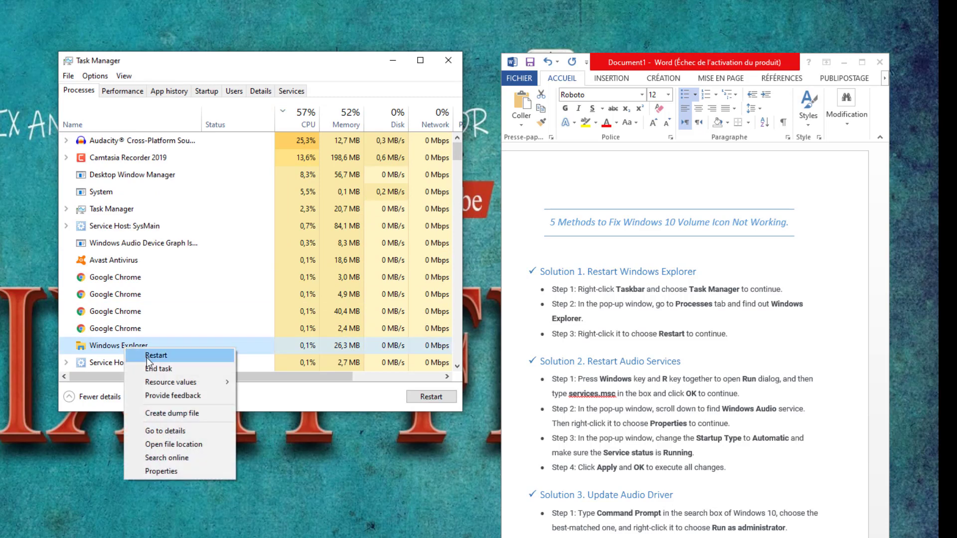
click(165, 357)
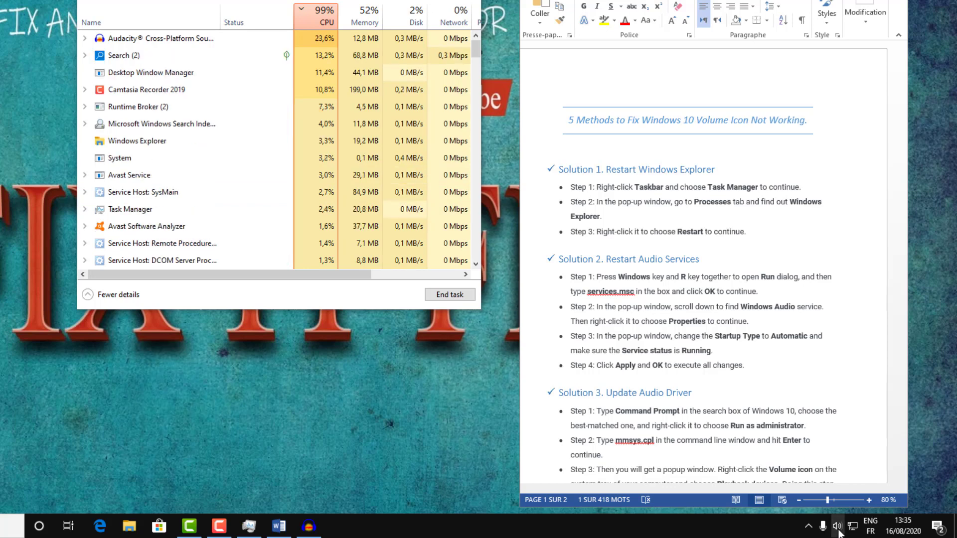
- Test the volume icon by showing and hiding the speaker volume control
click(837, 528)
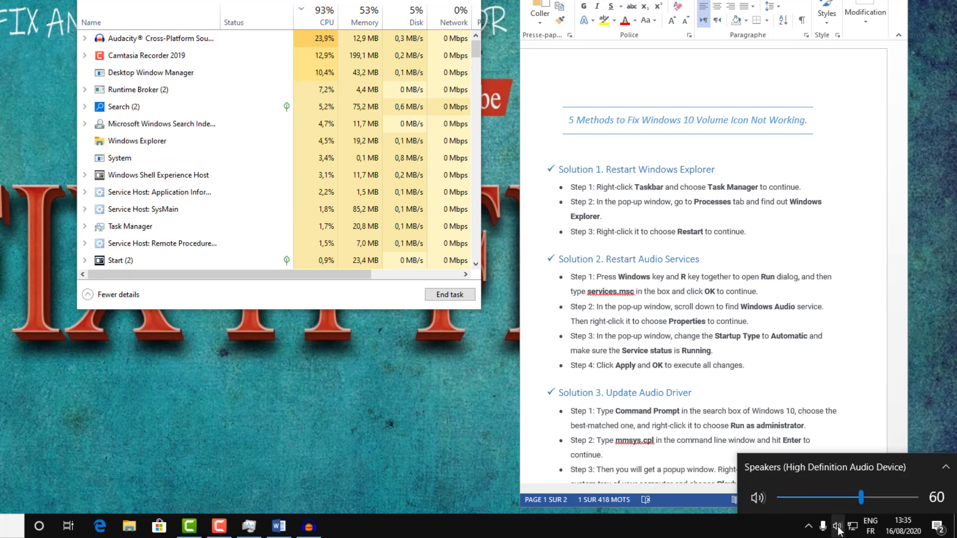
click(837, 527)
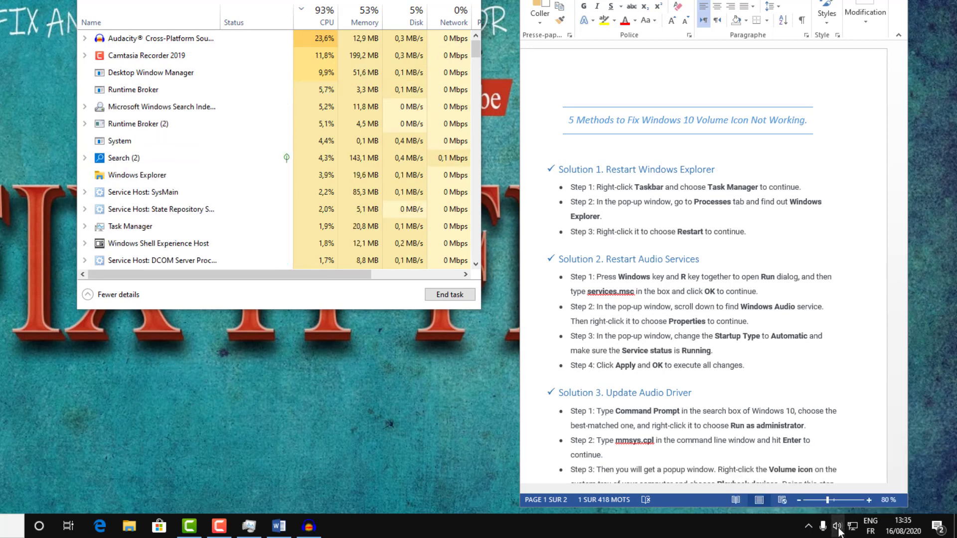
click(838, 527)
click(838, 527)
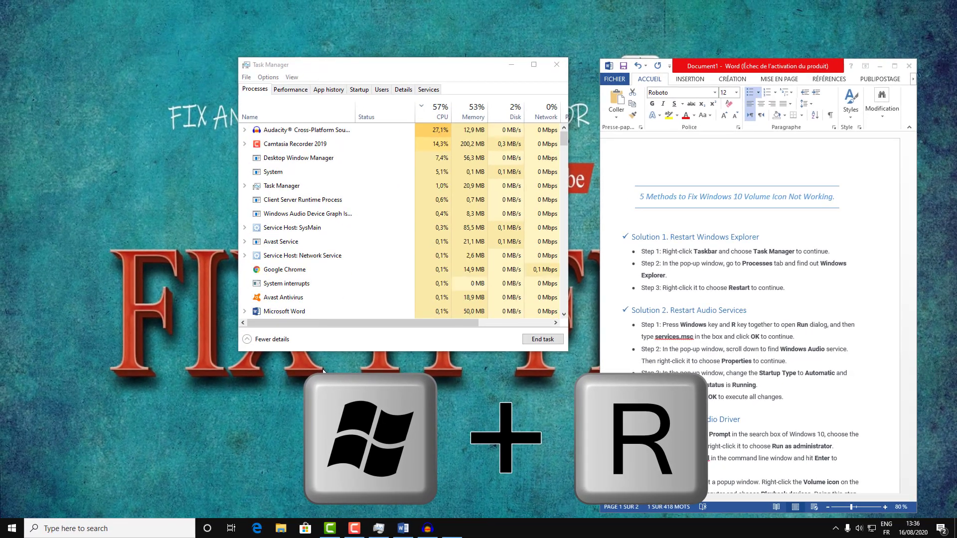
- Bring up the Run dialog and copy the command services.msc from Solution 2 in the Word document
key(super+r)
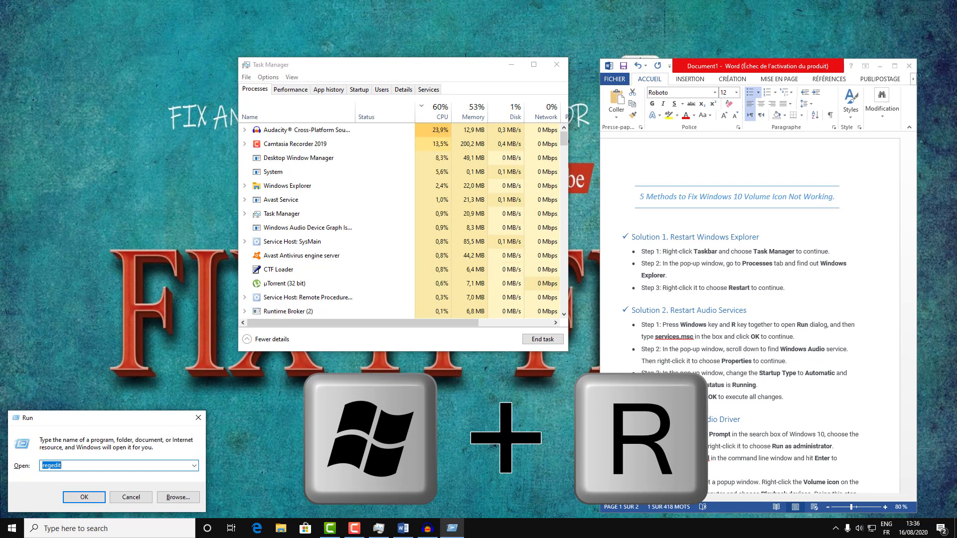
click(124, 466)
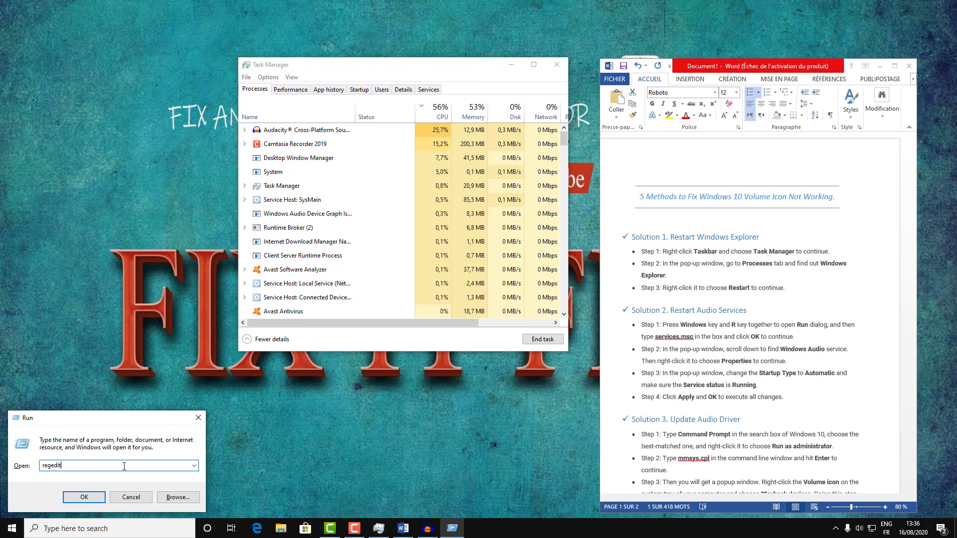
double_click(124, 466)
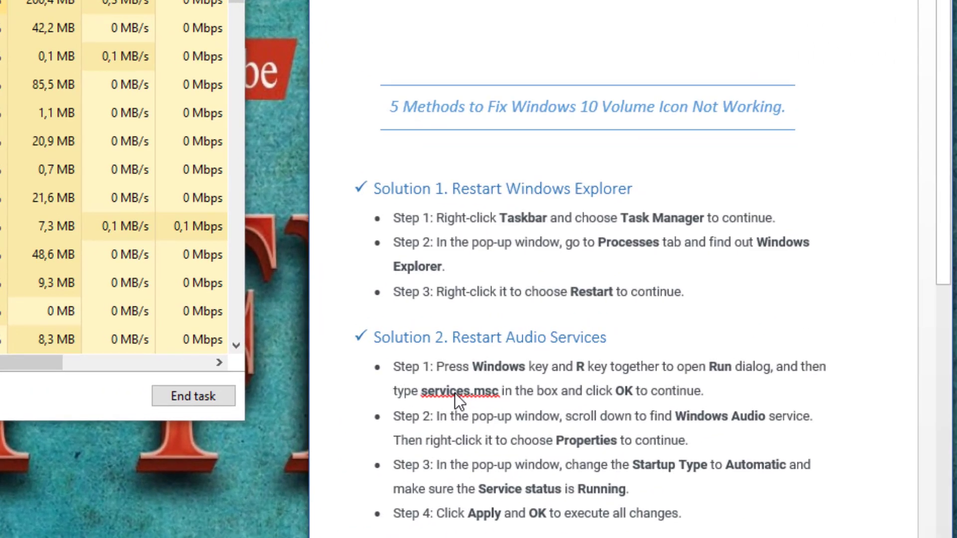
double_click(651, 339)
key(Left)
shift+click(496, 391)
key(ctrl+c)
shift+click(492, 391)
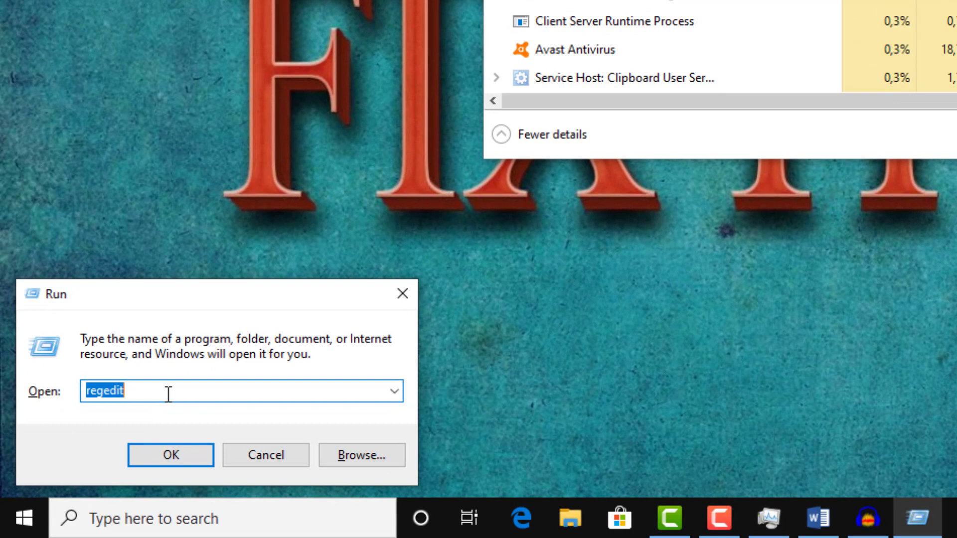
- Launch services.msc from the Run dialog and move the Services window clear of the Word document
key(ctrl+v)
text(c)
click(198, 462)
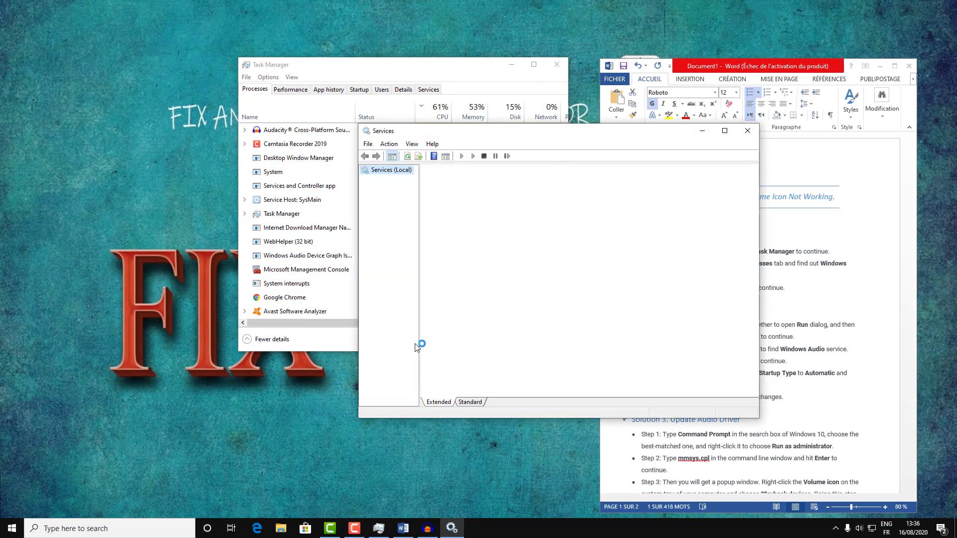
drag(506, 136, 275, 129)
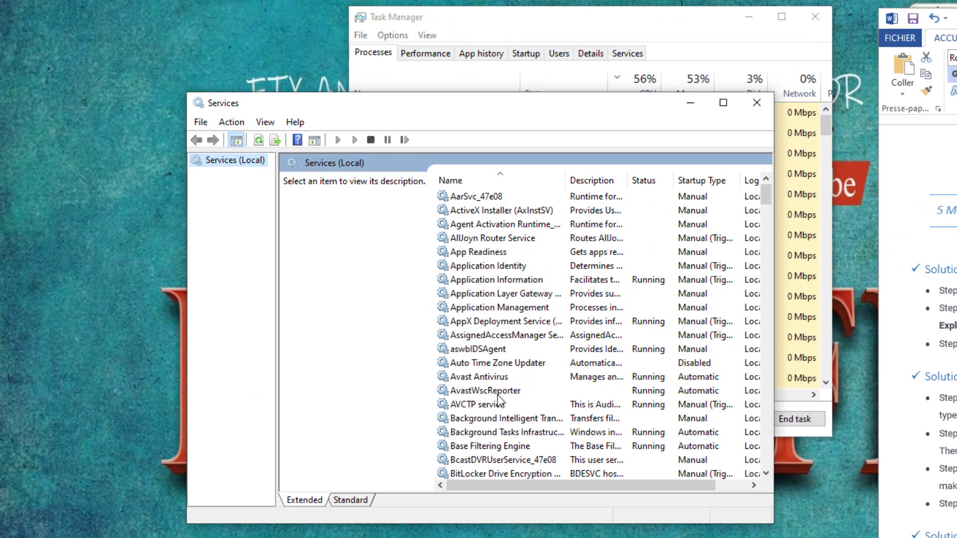
- Find the Windows Audio service in the list and open its properties
scroll(500, 403, down, 2)
scroll(500, 402, up, 2)
drag(767, 197, 783, 419)
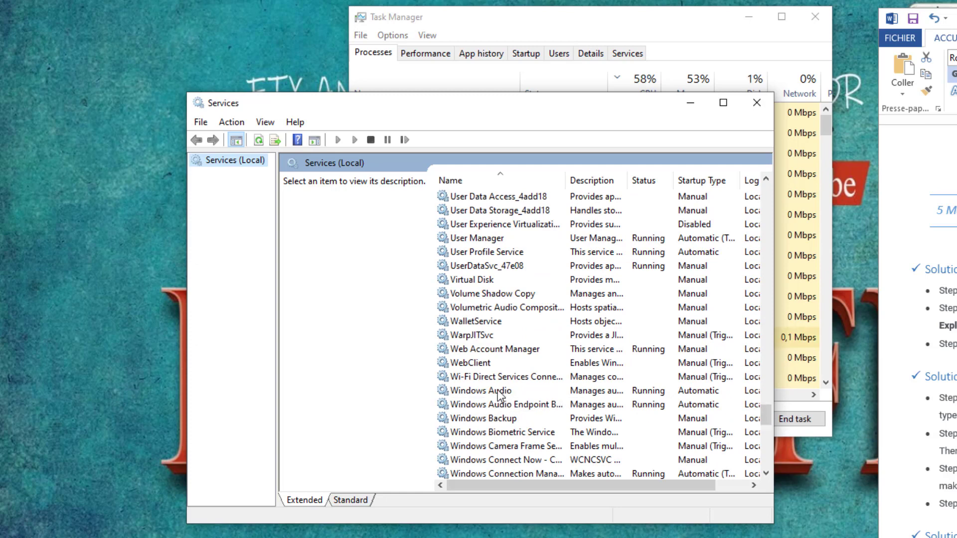
right_click(471, 393)
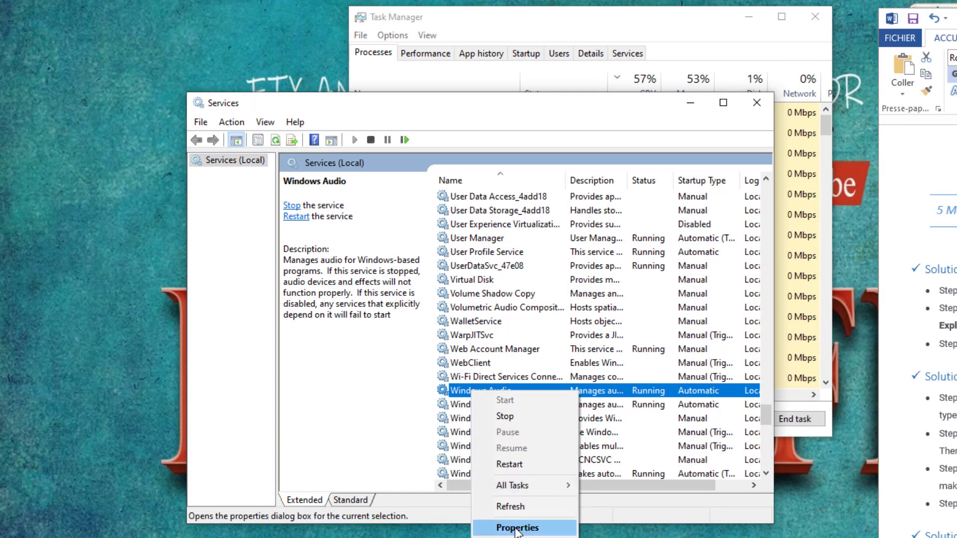
click(517, 528)
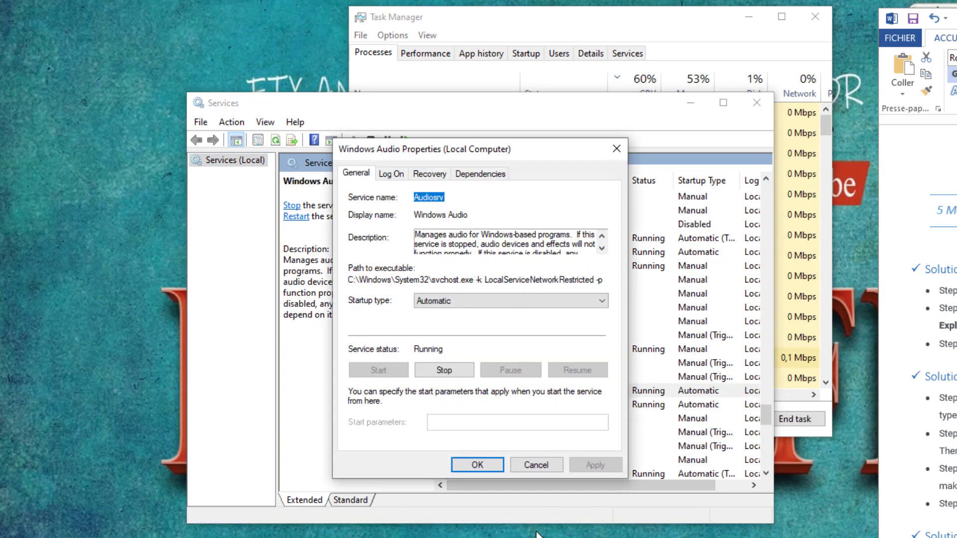
- Set the Windows Audio startup type to Automatic, applying the change and closing the properties and Services windows
click(485, 303)
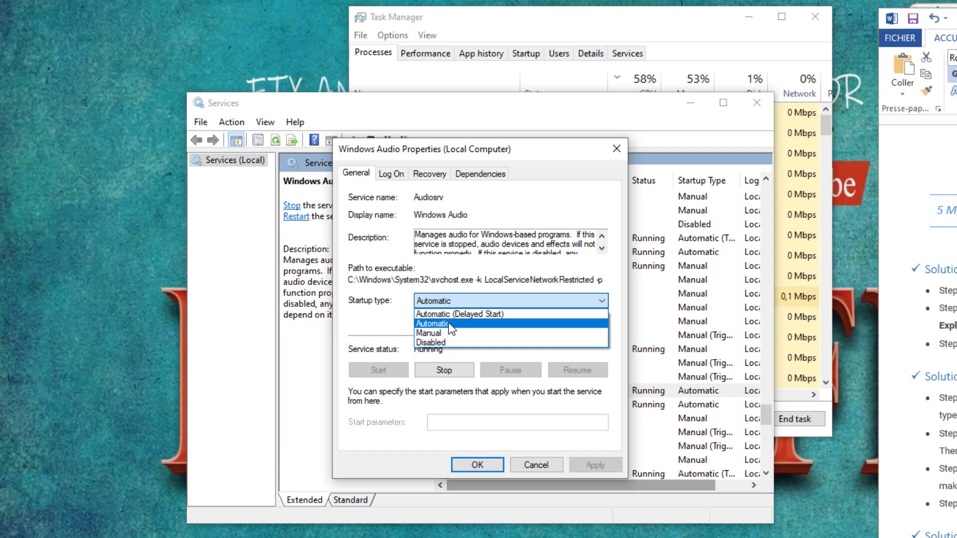
click(391, 326)
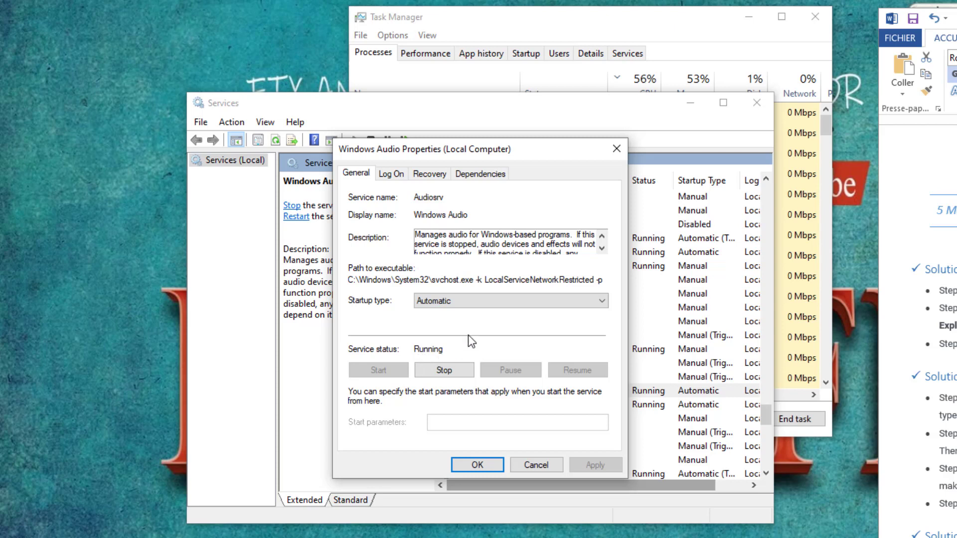
click(481, 303)
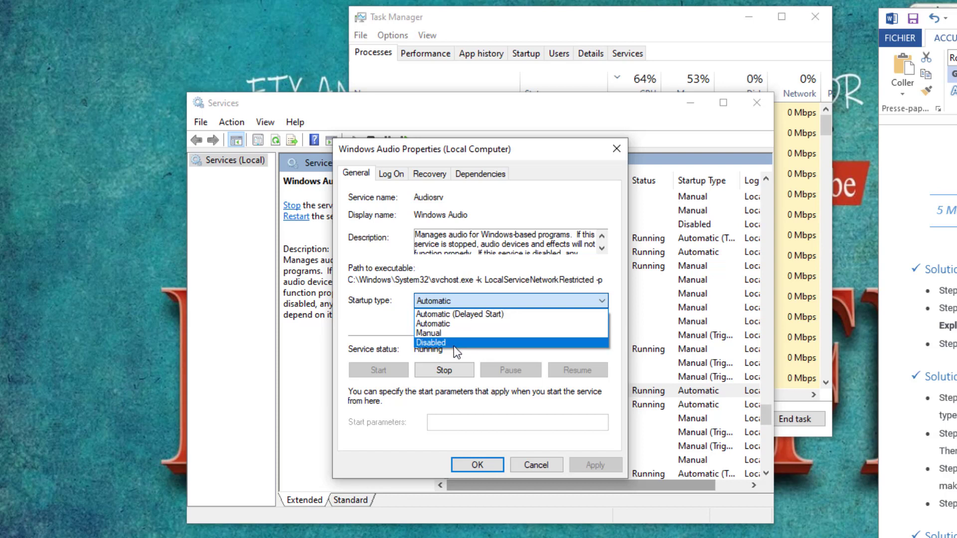
click(467, 324)
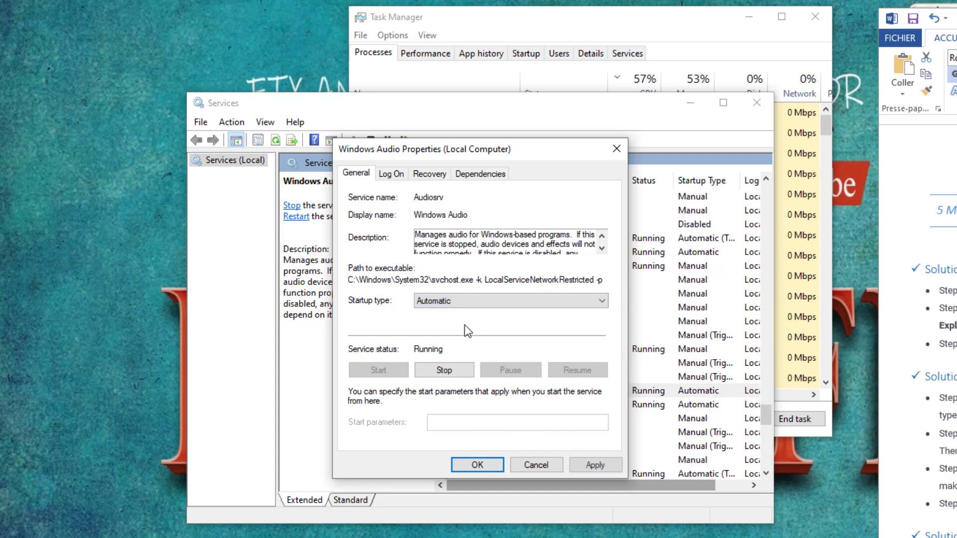
click(596, 466)
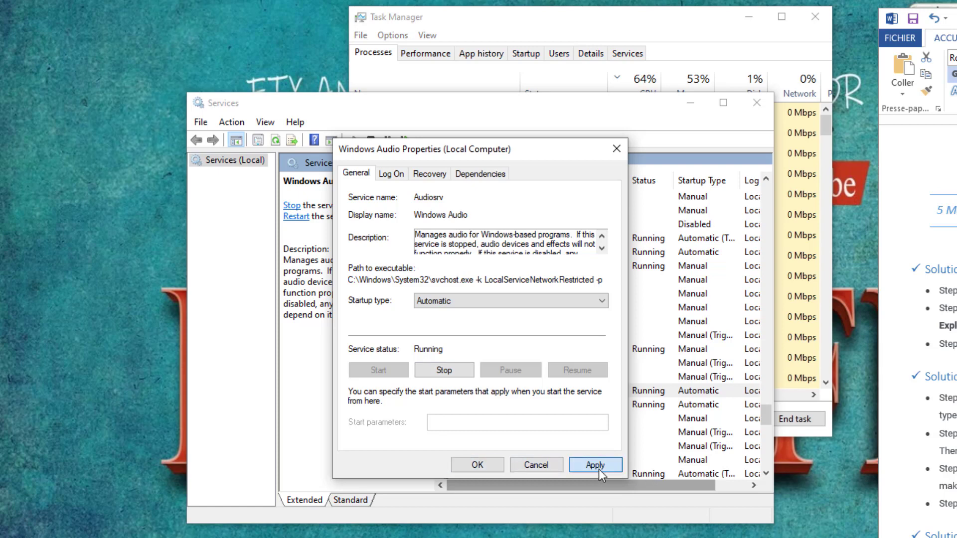
click(477, 464)
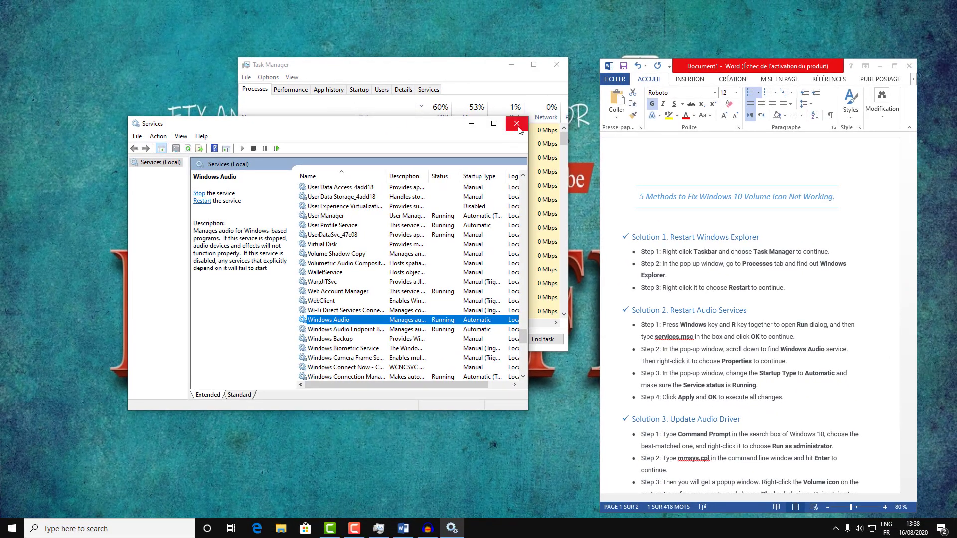
click(517, 124)
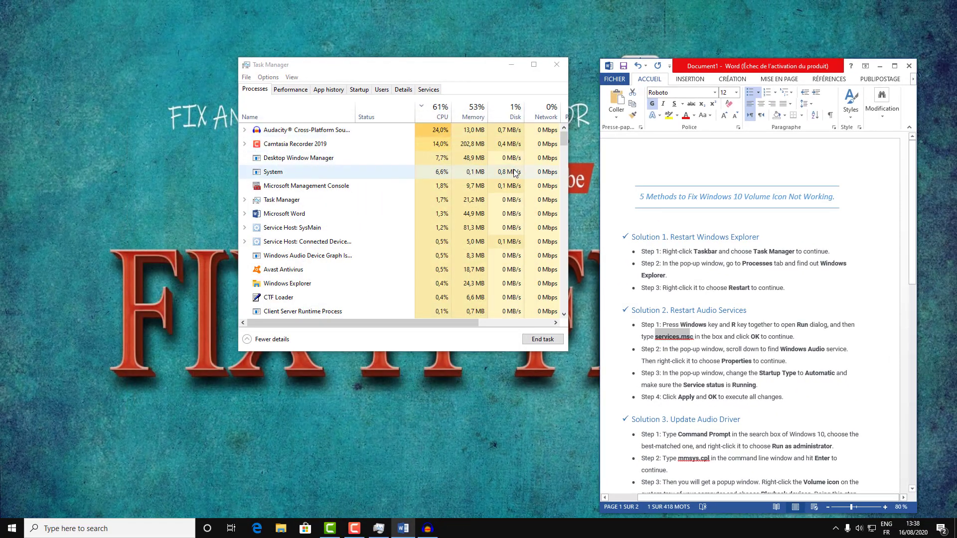
- Check again whether the volume icon responds after the Windows Audio service settings are applied
click(859, 529)
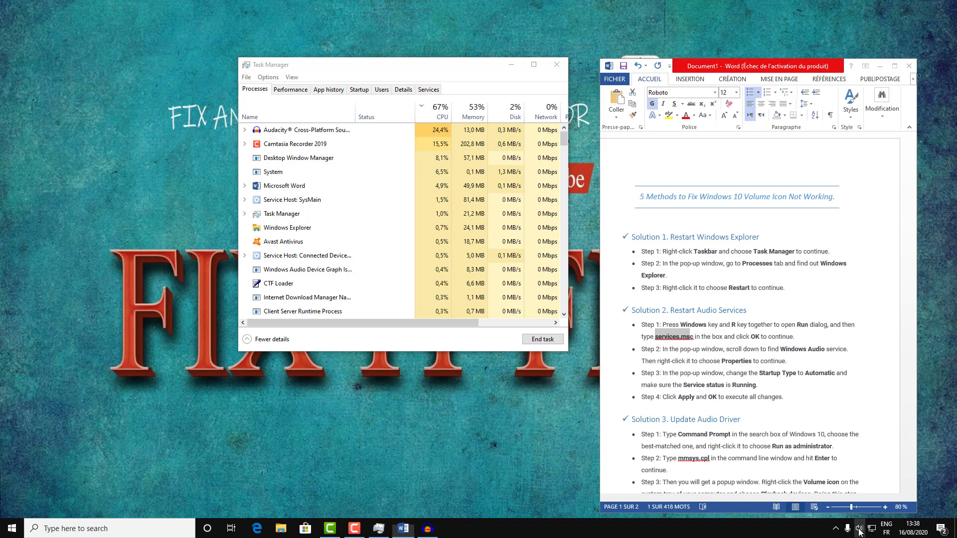
click(859, 529)
click(859, 529)
click(859, 529)
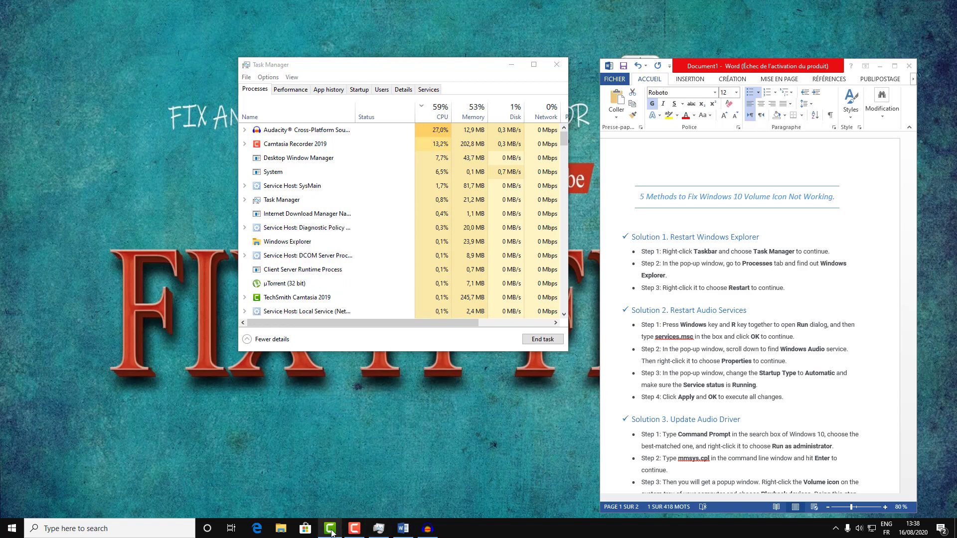
- Search Windows for cmd, run Command Prompt as administrator and move its window clear of the document
click(147, 528)
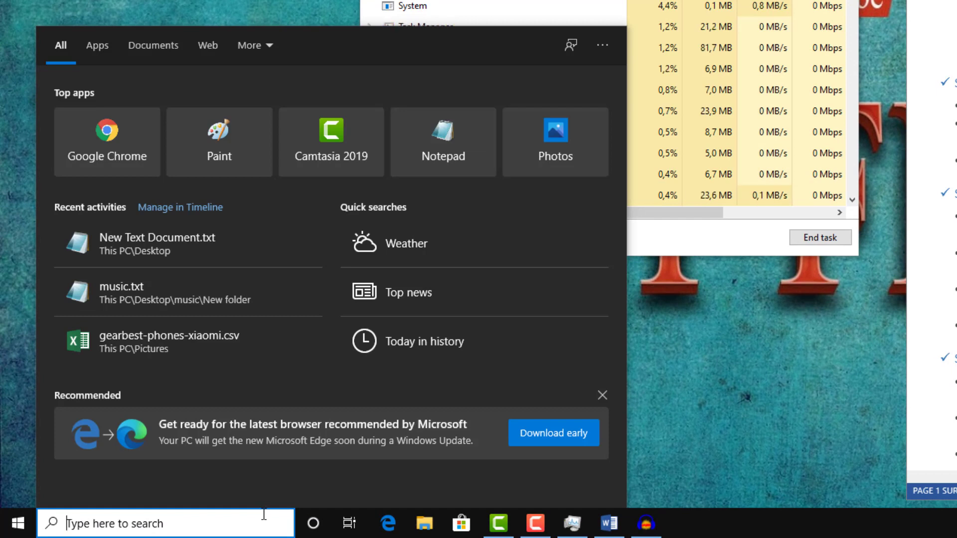
text(cmd)
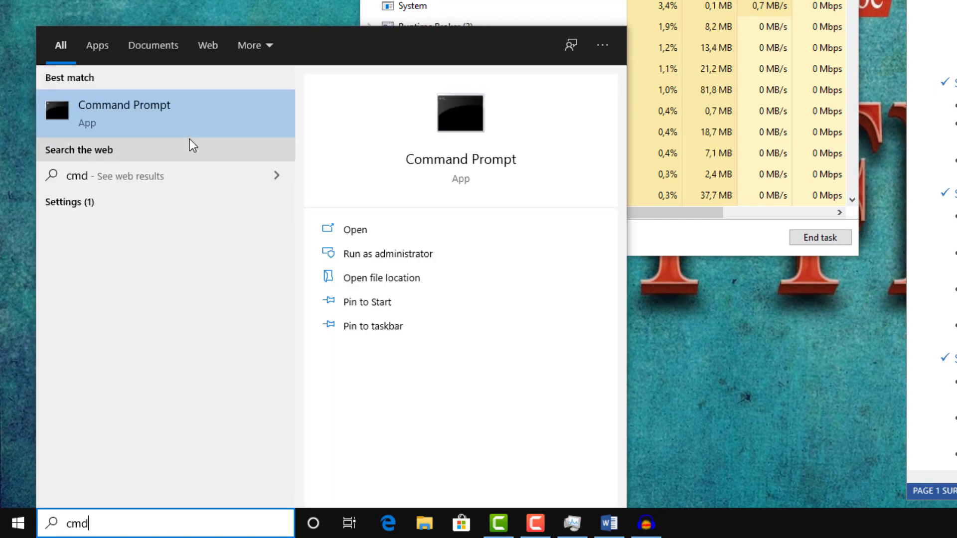
right_click(174, 122)
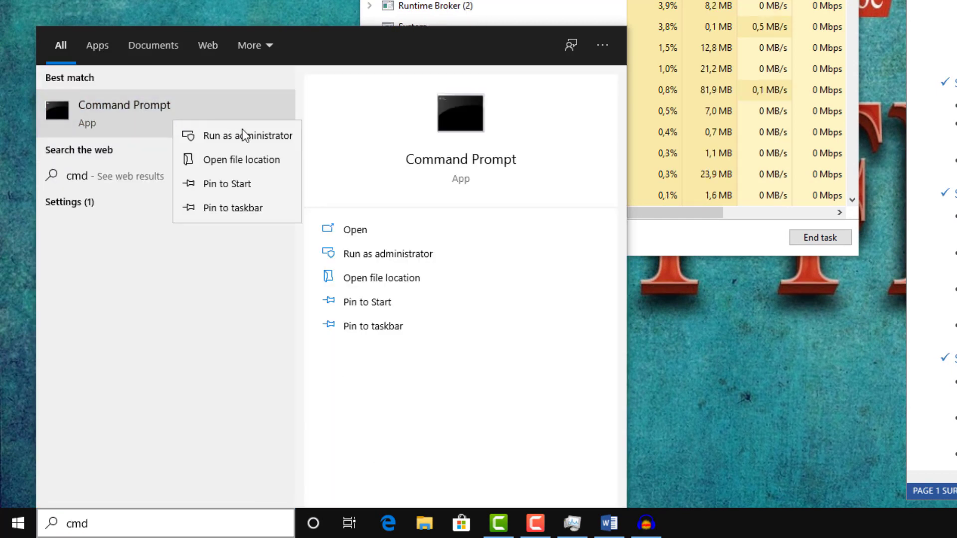
click(273, 133)
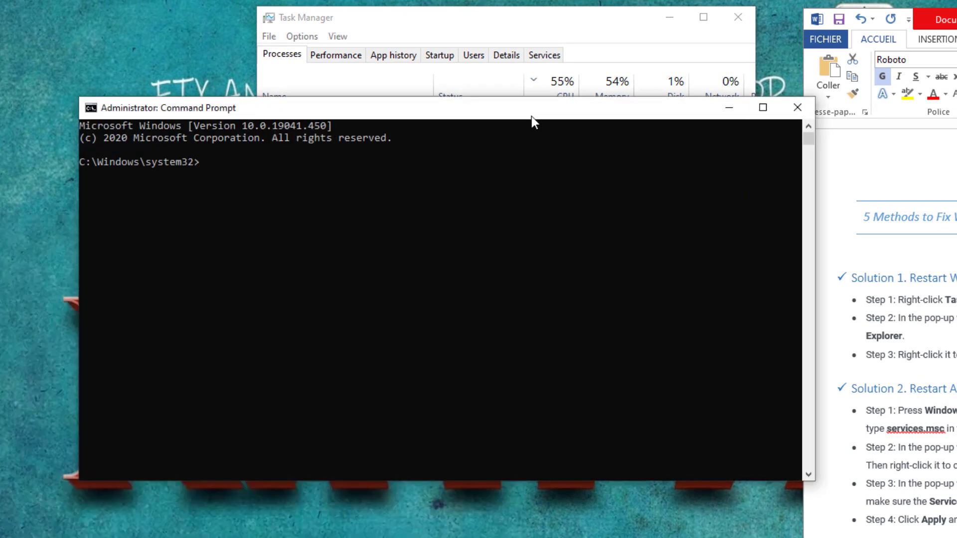
drag(532, 118, 470, 135)
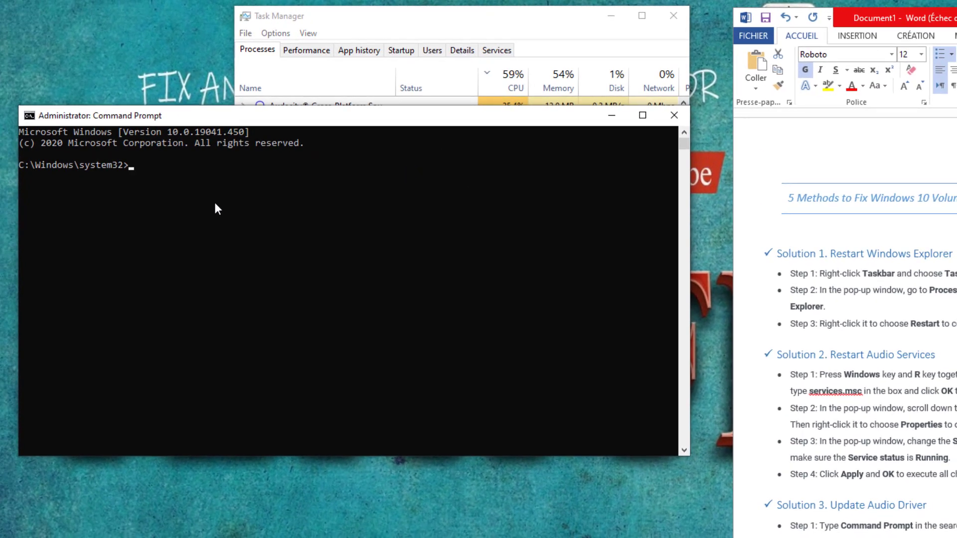
- Copy the command mmsys.cpl from Step 2 of Solution 3 in the Word document
scroll(847, 516, down, 2)
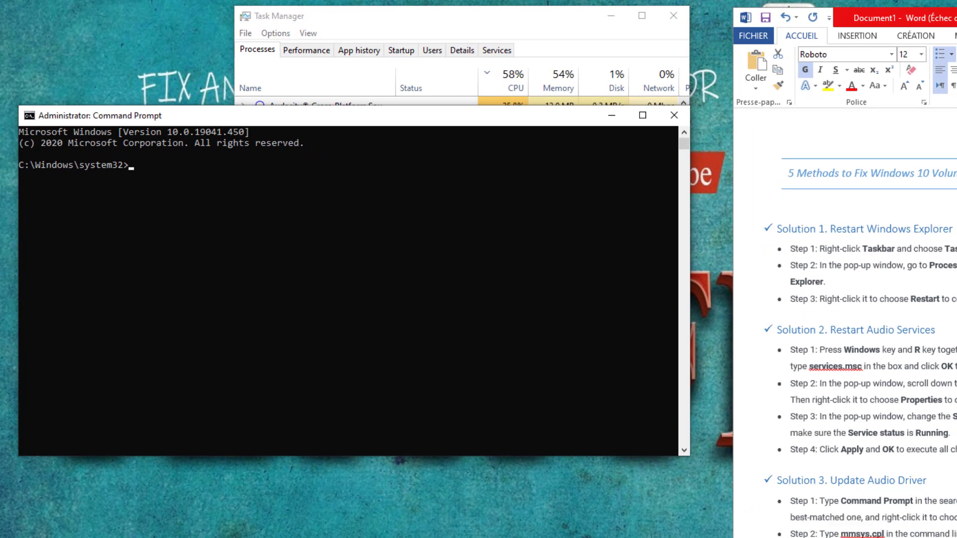
click(844, 511)
drag(843, 510, 887, 508)
key(super+c)
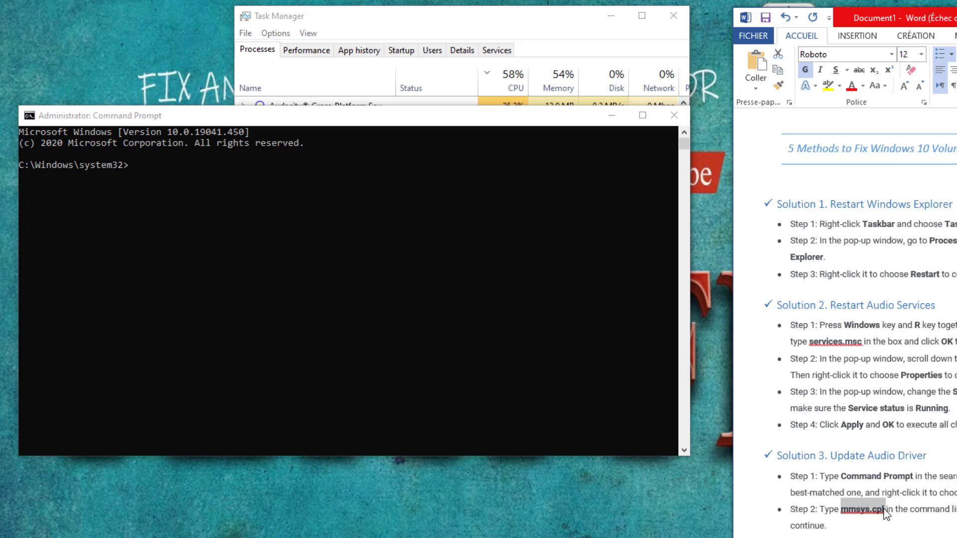
- Run the copied mmsys.cpl command in Command Prompt and move the Sound window over the Command Prompt window
click(365, 240)
click(214, 195)
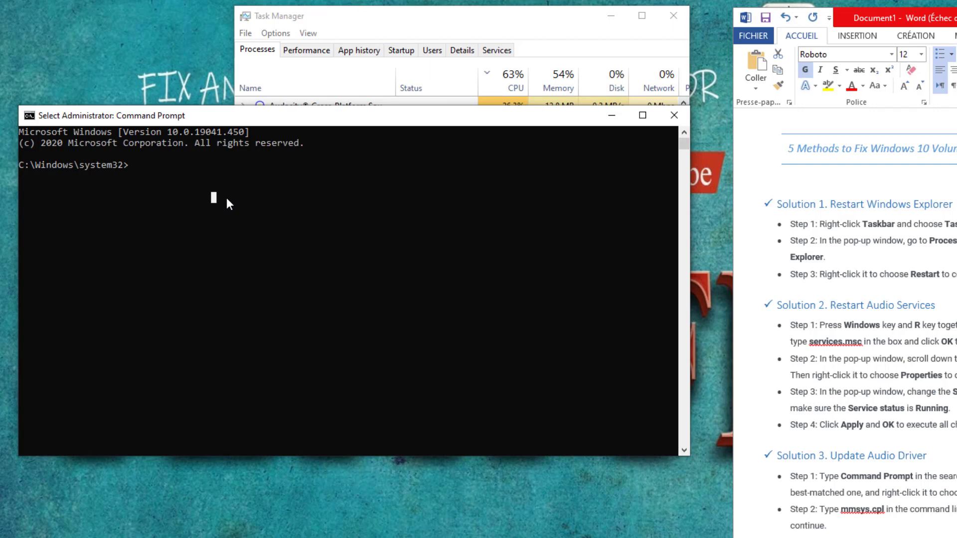
right_click(226, 197)
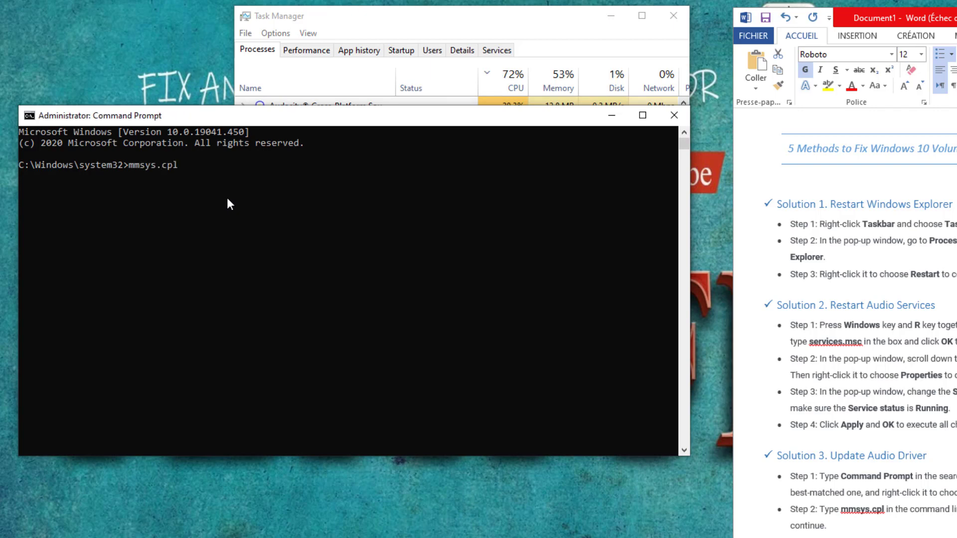
key(Return)
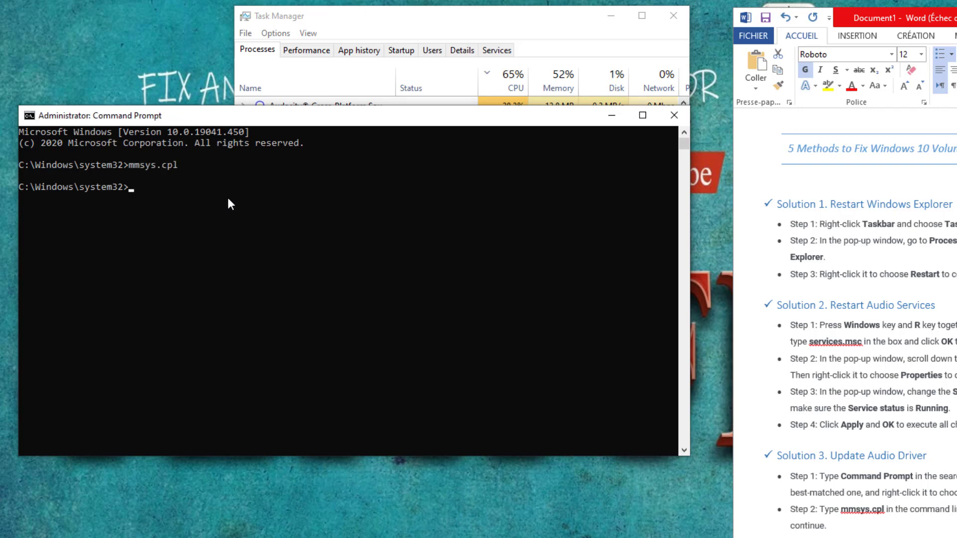
drag(109, 1, 409, 190)
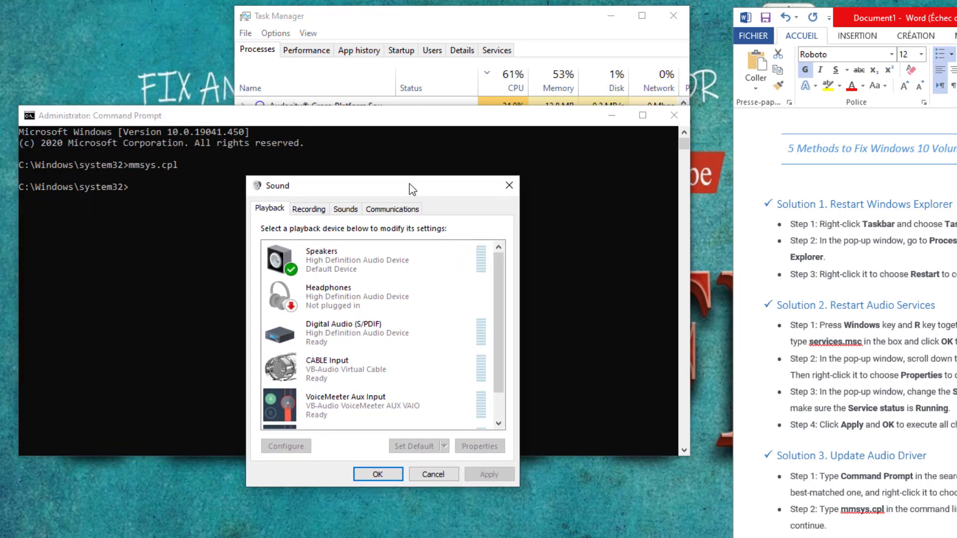
- Examine the playback devices in the Sound window to identify the system's default device
click(339, 267)
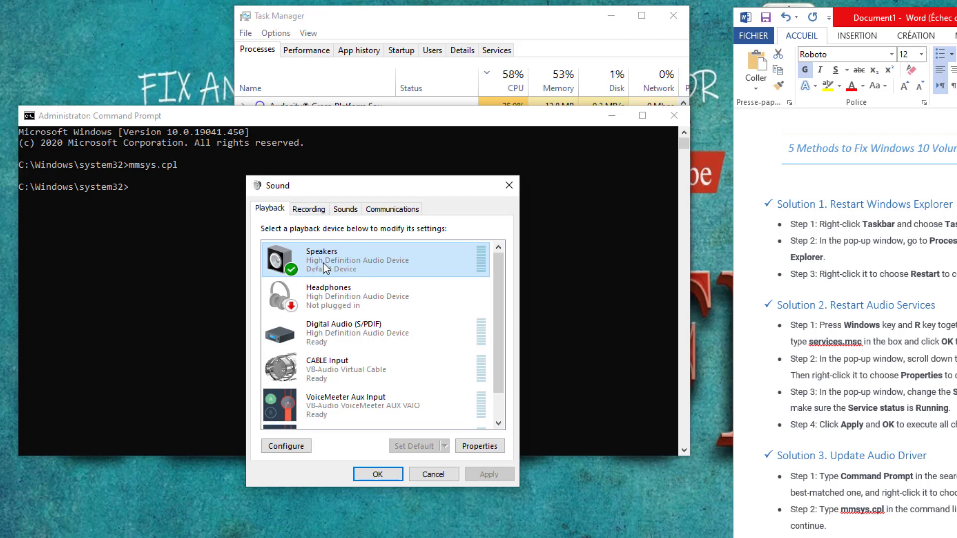
scroll(335, 382, down, 1)
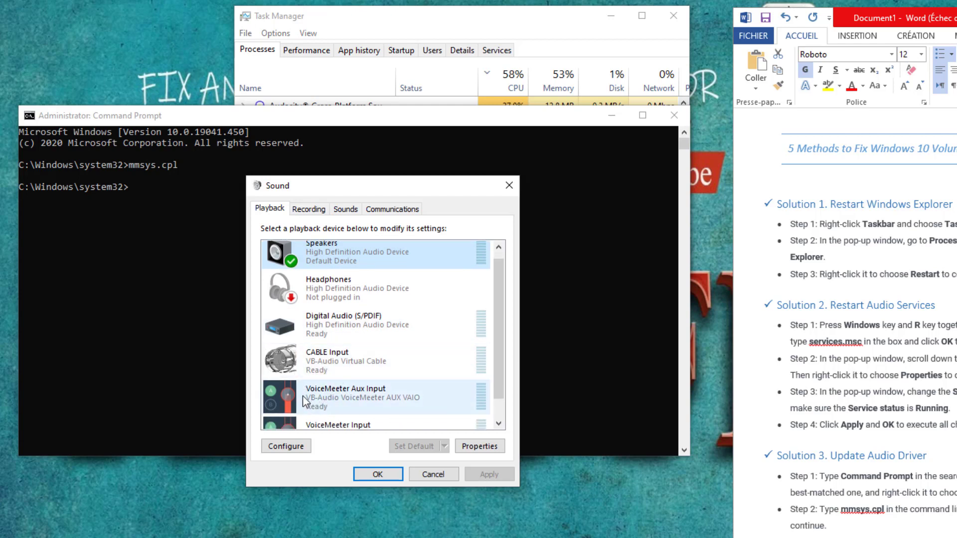
click(351, 405)
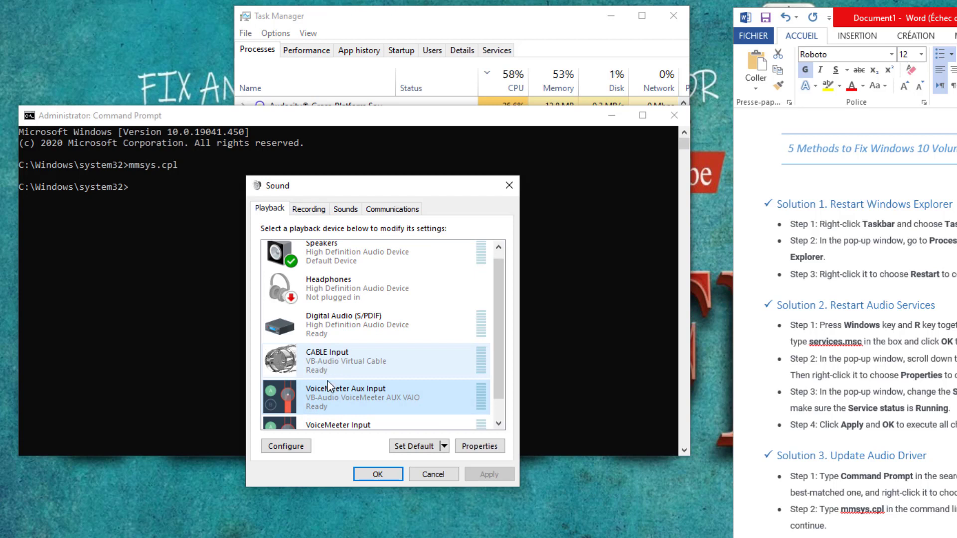
scroll(336, 362, up, 1)
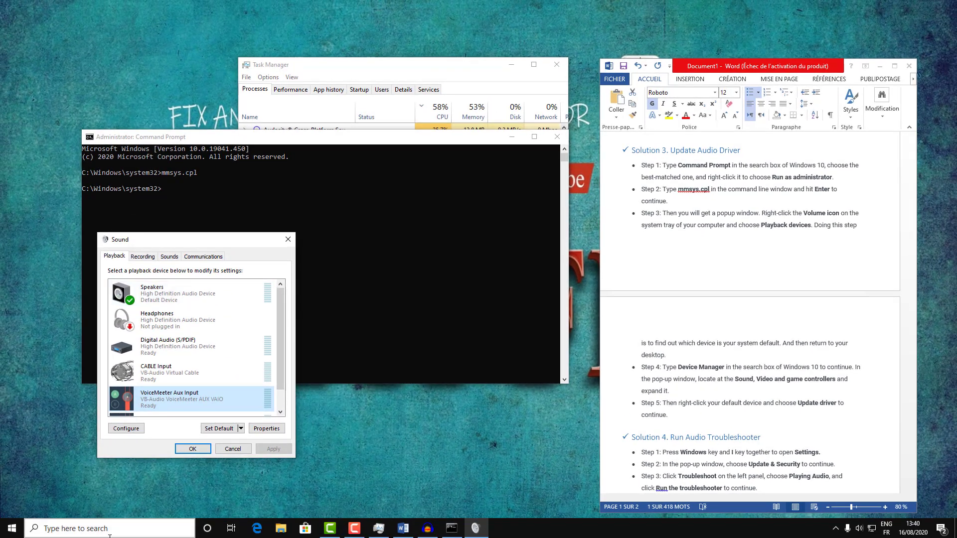
- Search Windows for device, open Device Manager and arrange it side by side with the Sound window
click(110, 534)
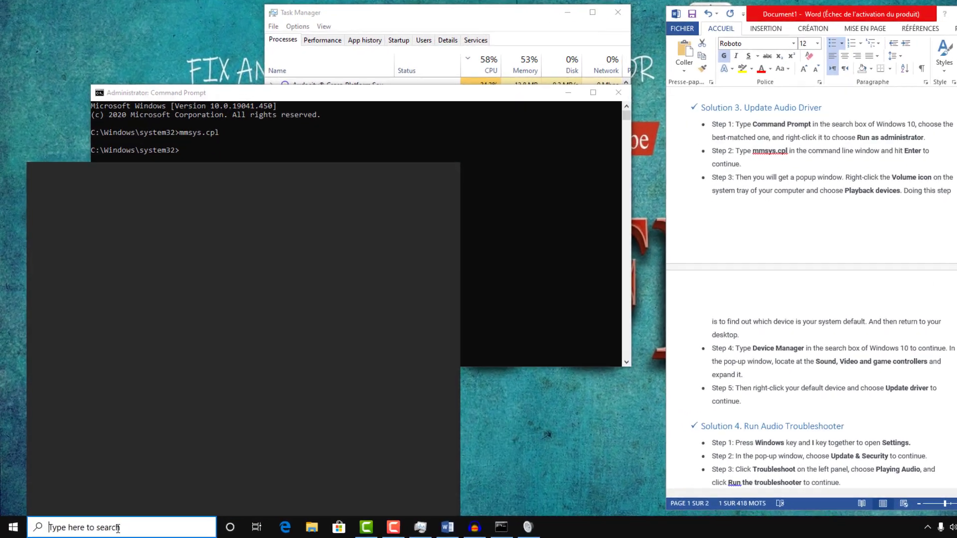
text(device)
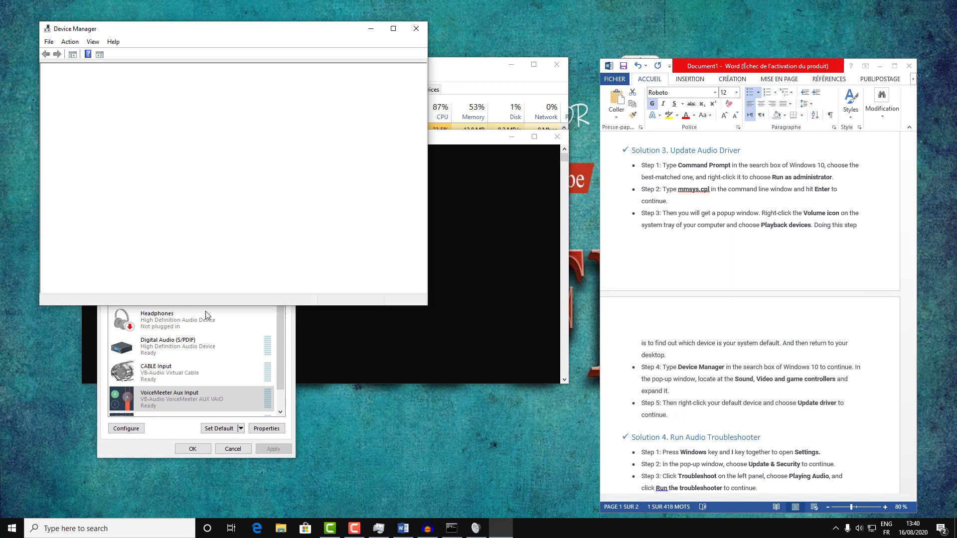
click(266, 258)
drag(250, 235, 531, 210)
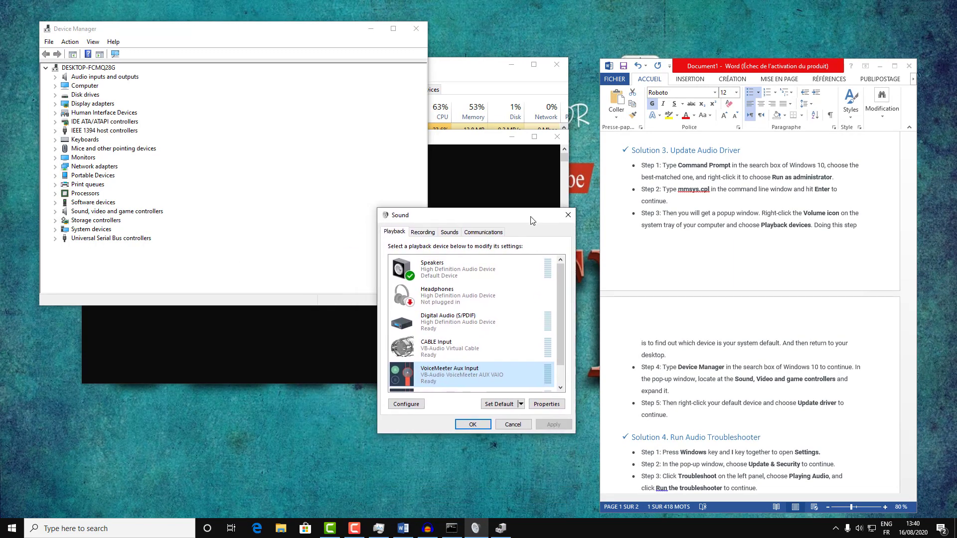
drag(428, 112, 306, 112)
drag(202, 31, 252, 167)
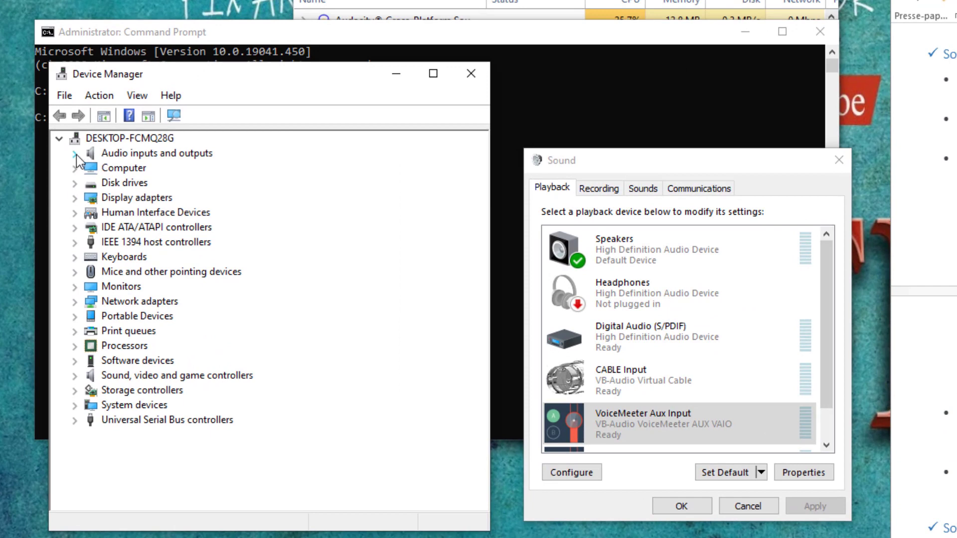
- Update the driver of Speakers (High Definition Audio Device) under Audio inputs and outputs, searching automatically and then on Windows Update
click(75, 154)
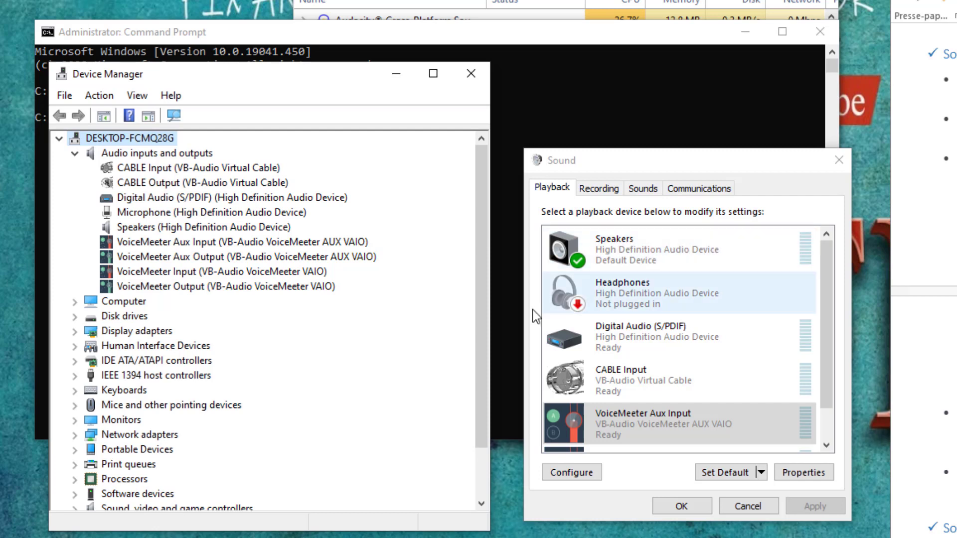
click(119, 228)
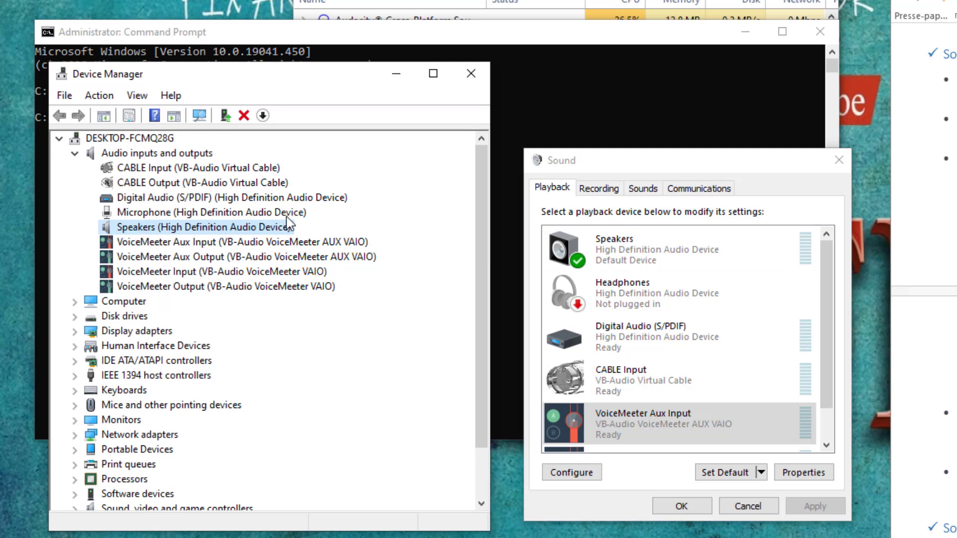
right_click(238, 230)
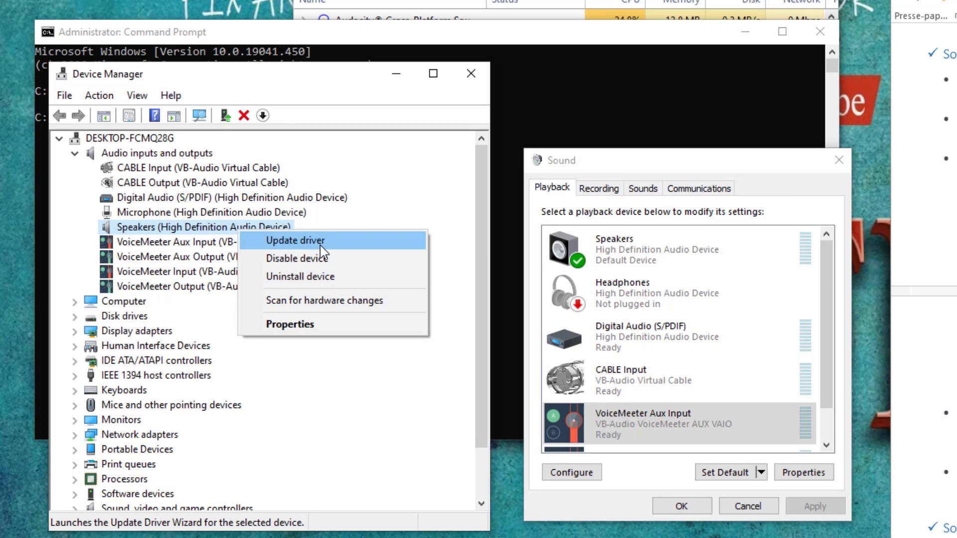
click(292, 242)
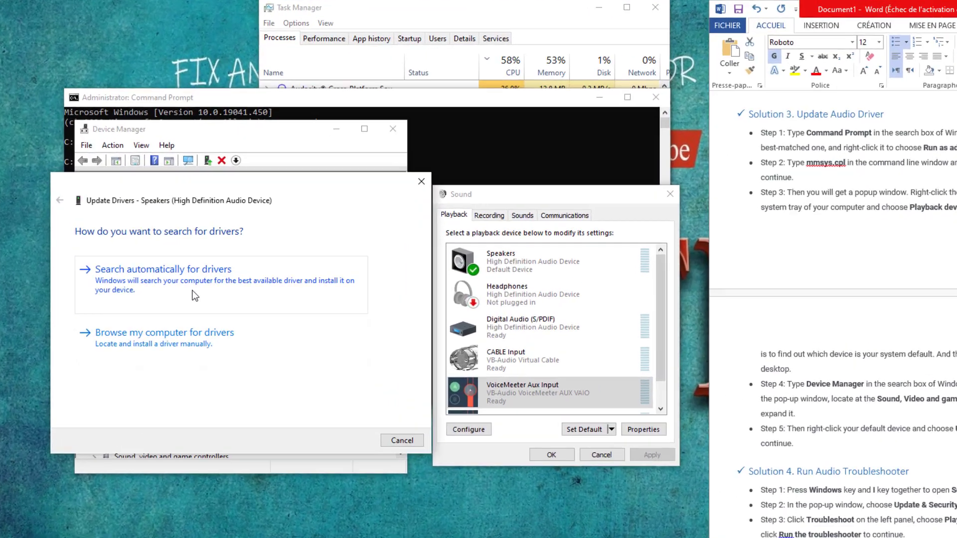
click(179, 284)
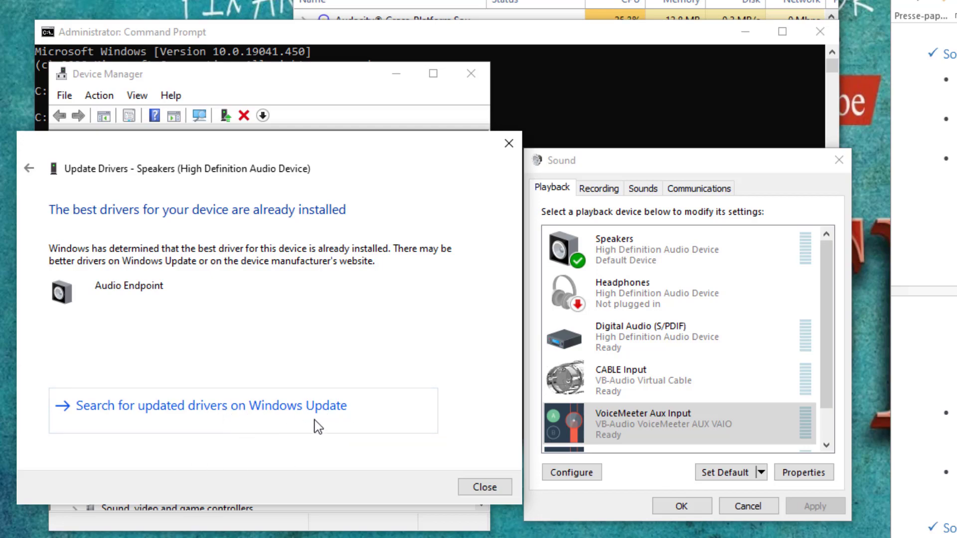
click(293, 405)
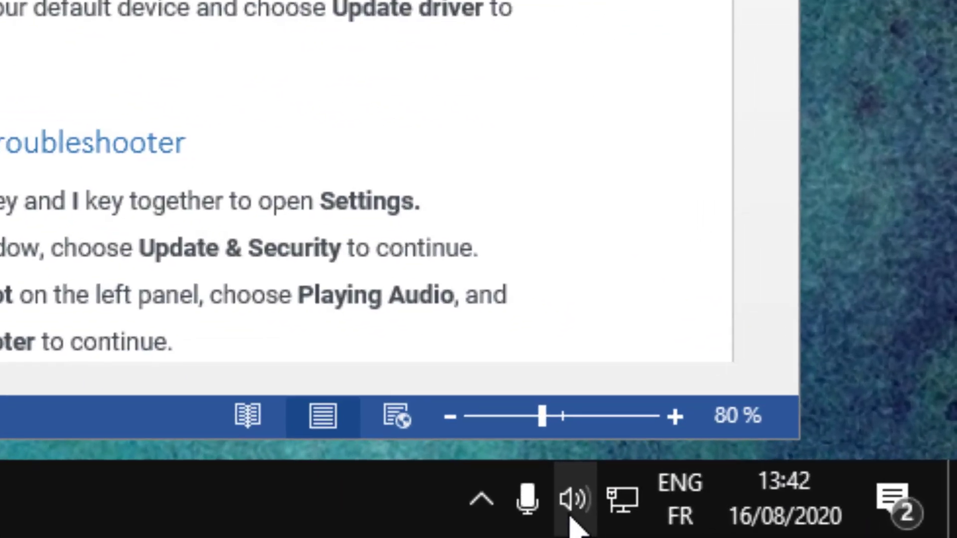
- Check whether the taskbar volume icon opens the volume slider after the driver update
click(858, 530)
click(573, 526)
click(573, 526)
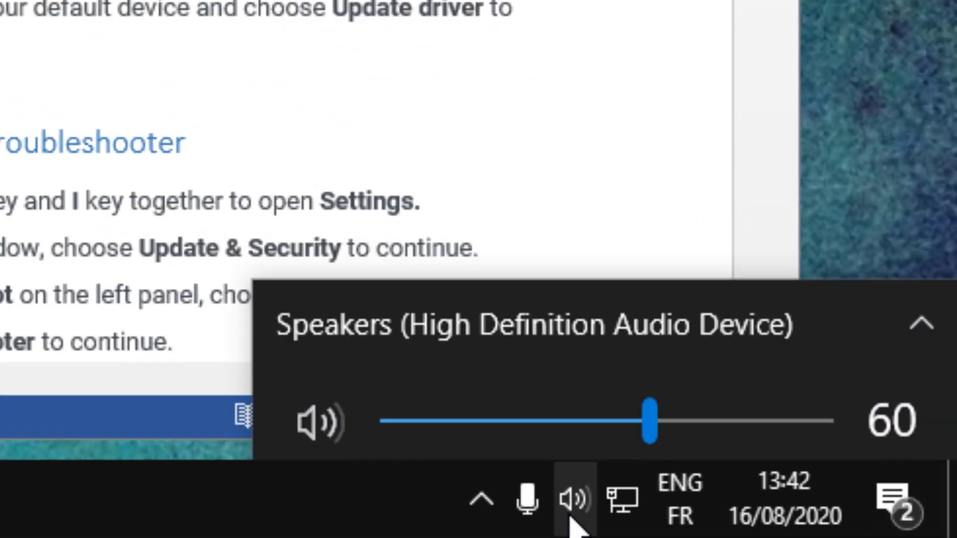
click(246, 525)
- Close the Settings, Sound, Command Prompt, Device Manager and Task Manager windows, and bring Solutions 4 and 5 into view in the document
key(super+i)
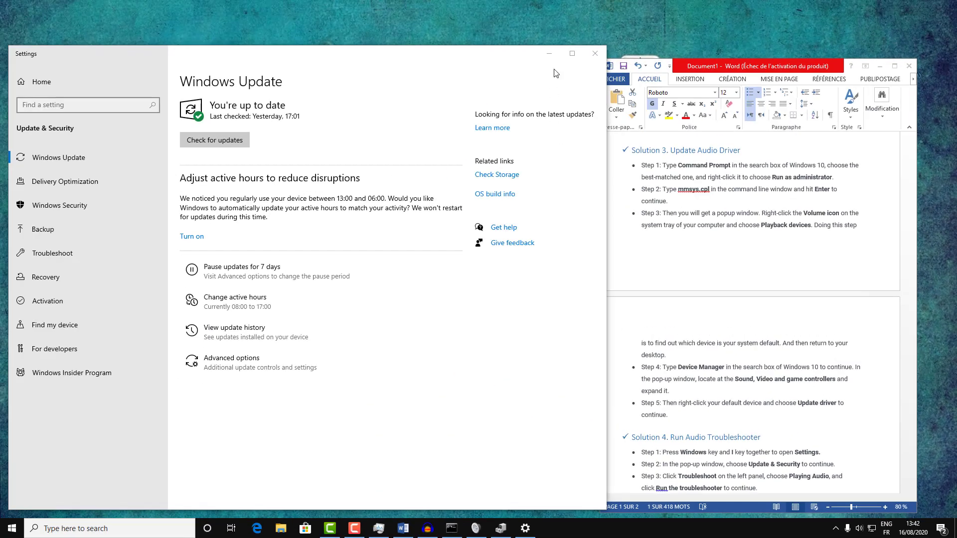
click(595, 58)
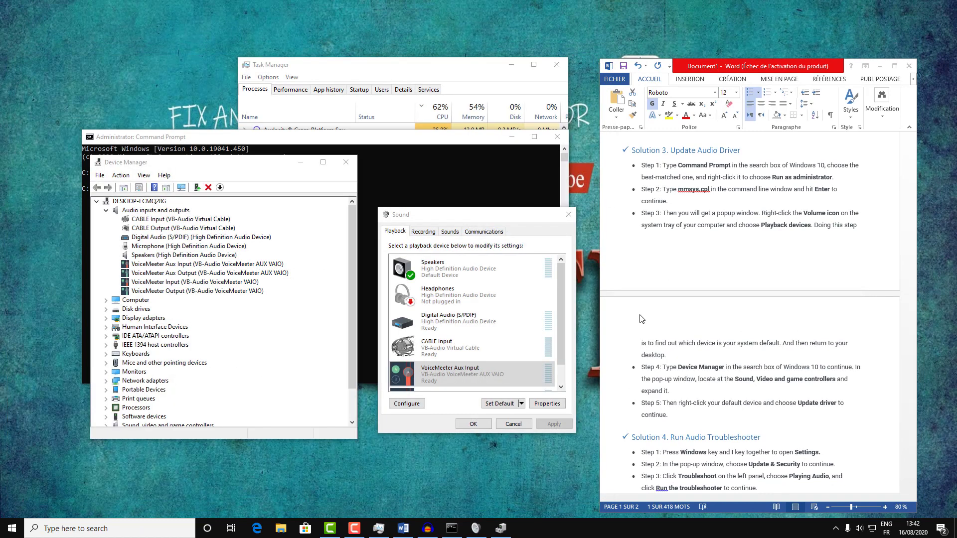
scroll(723, 354, down, 5)
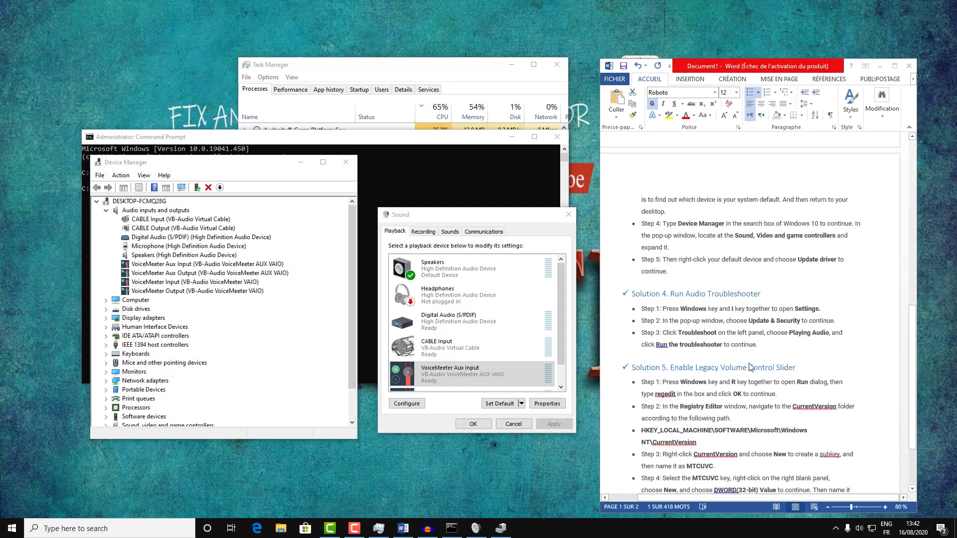
scroll(751, 367, down, 1)
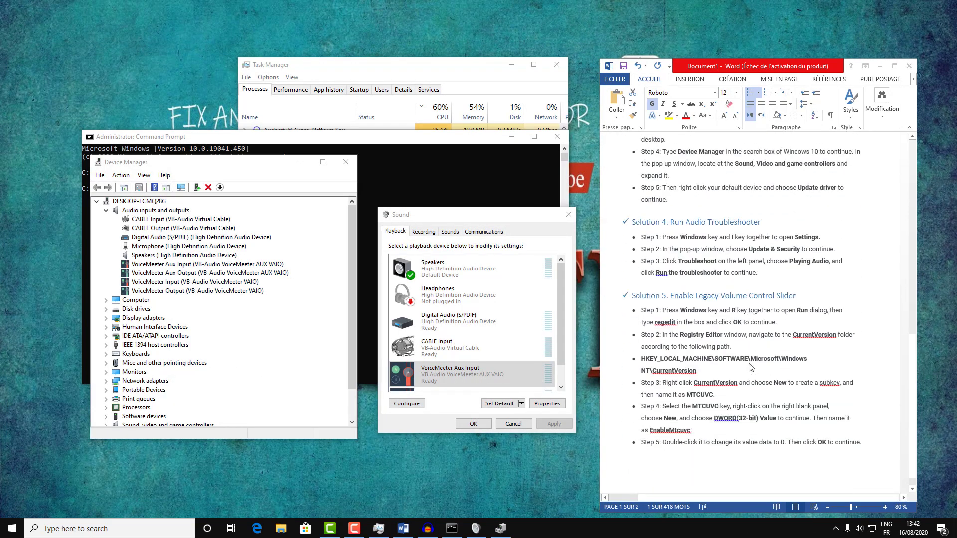
click(569, 214)
click(557, 136)
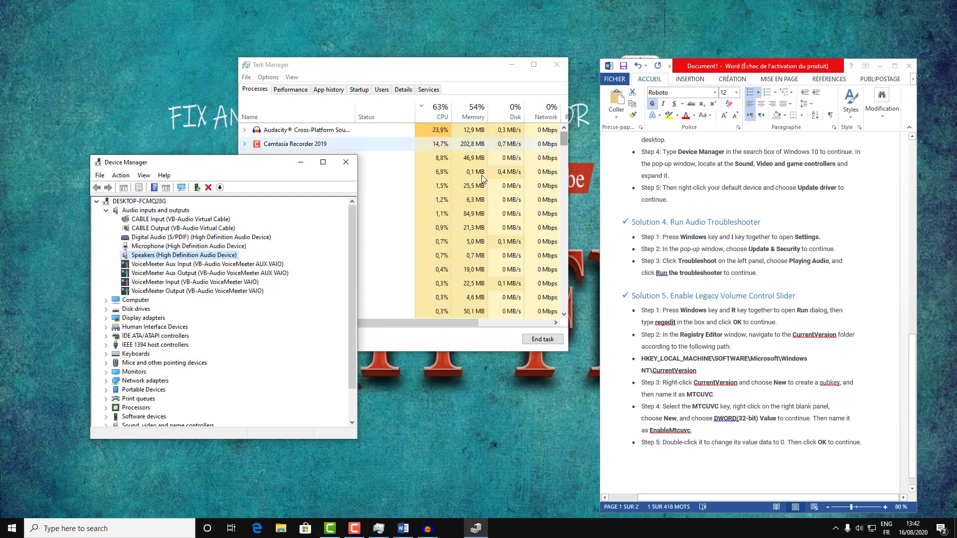
click(346, 162)
click(557, 64)
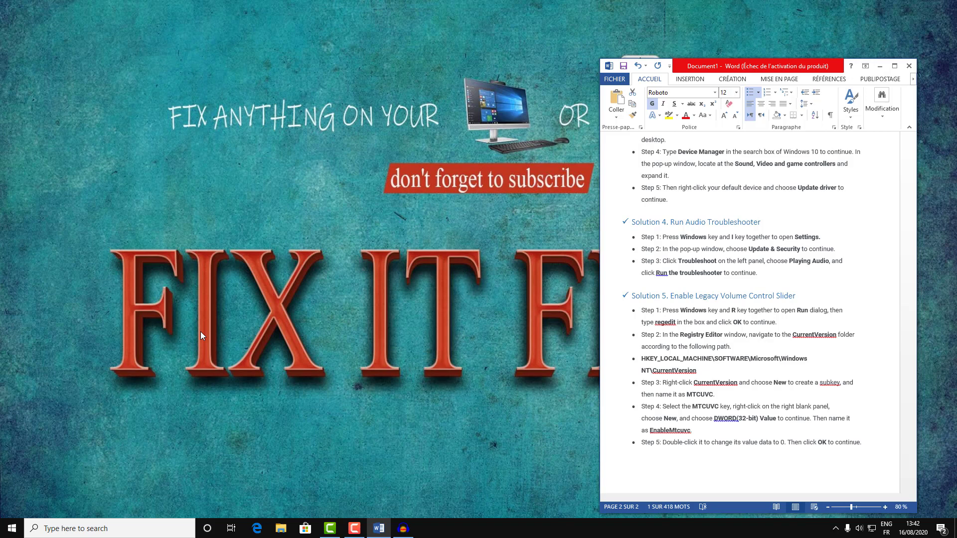
- Open the Additional troubleshooters page from Troubleshoot in the Update & Security settings
key(super+i)
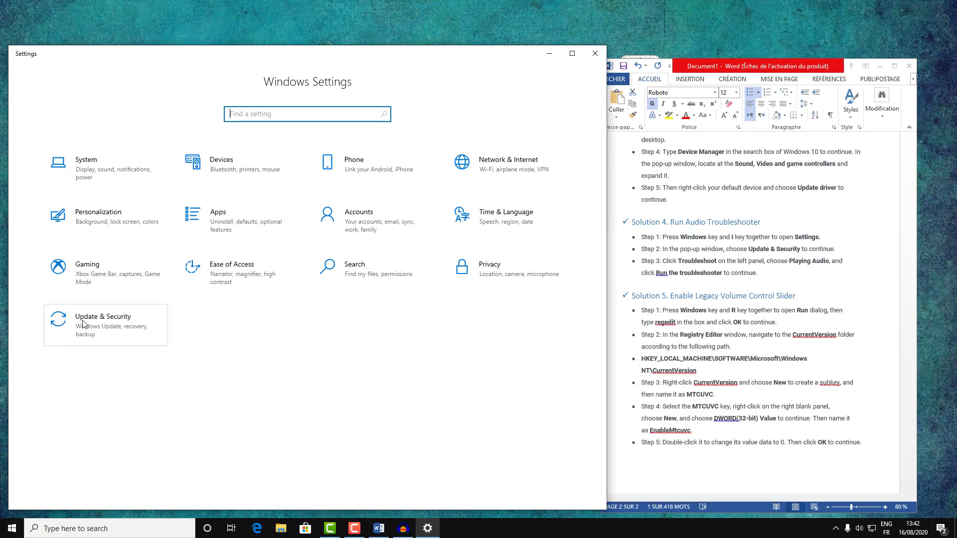
click(103, 326)
click(100, 323)
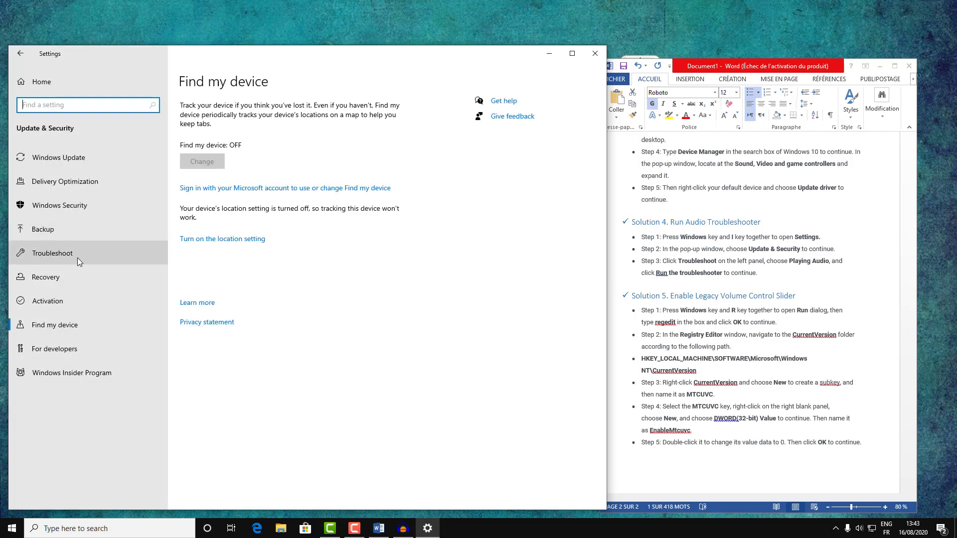
click(55, 257)
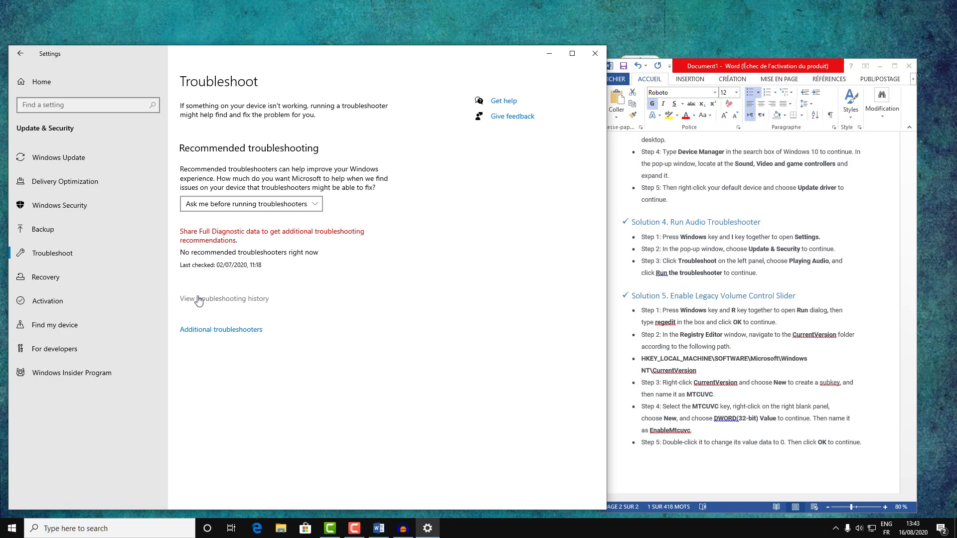
click(250, 335)
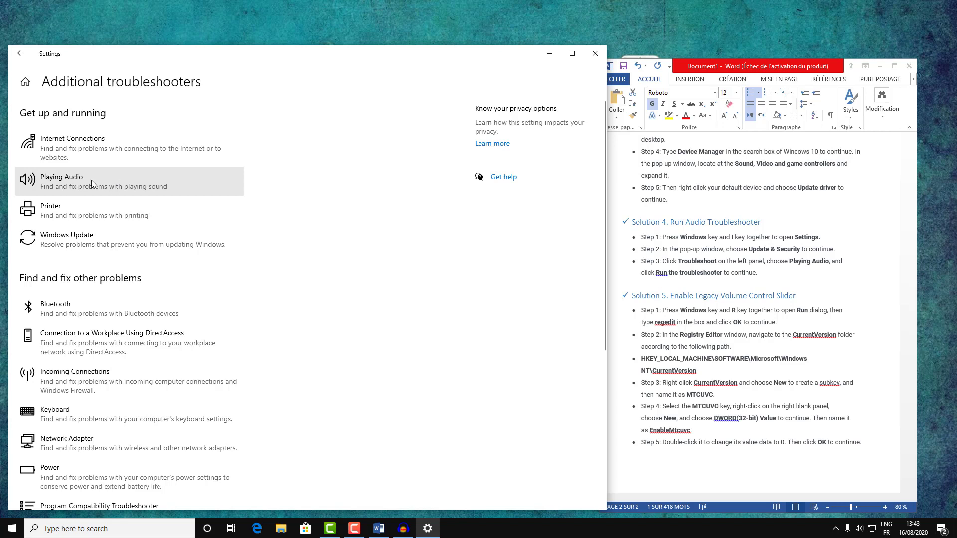
- Run the Playing Audio troubleshooter on the Speakers device, accept opening Audio Enhancements, and close the troubleshooter
click(62, 186)
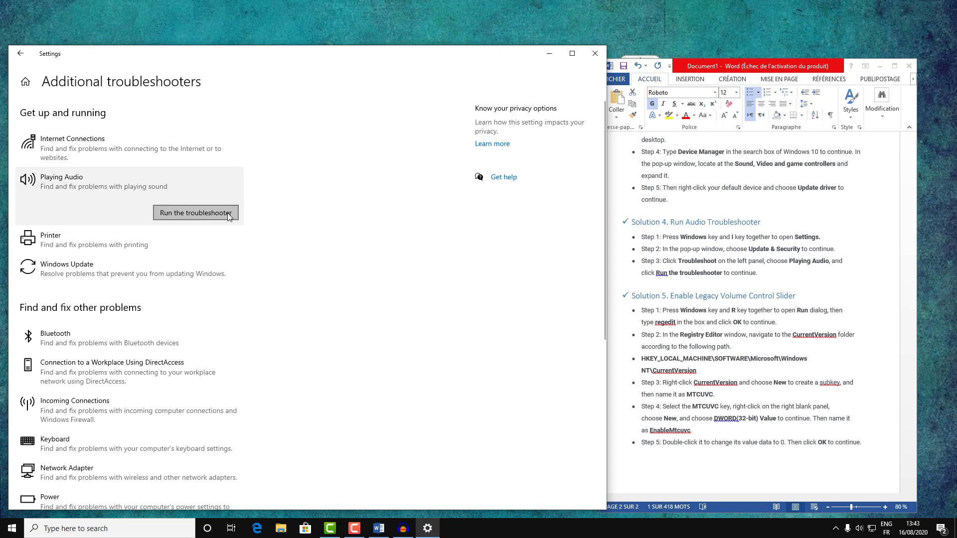
click(200, 218)
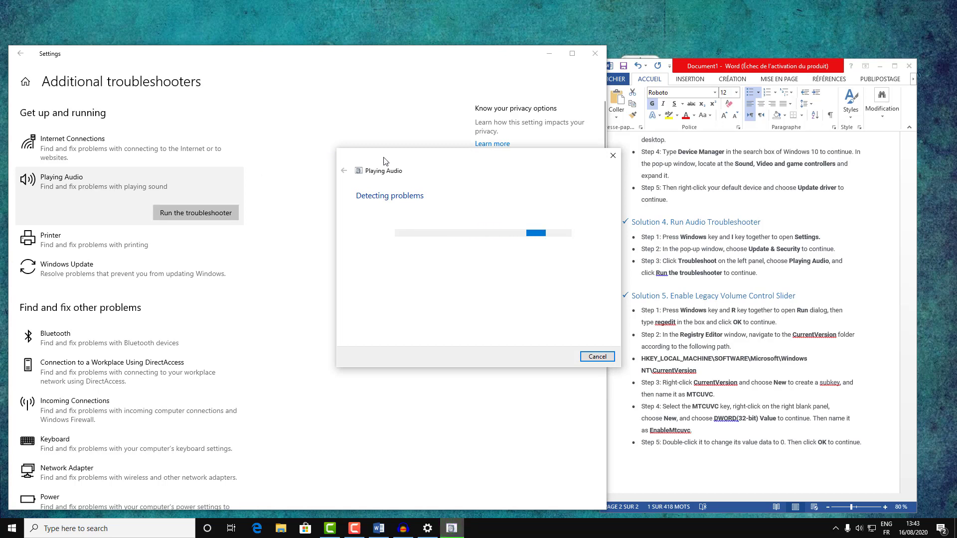
drag(406, 161, 345, 172)
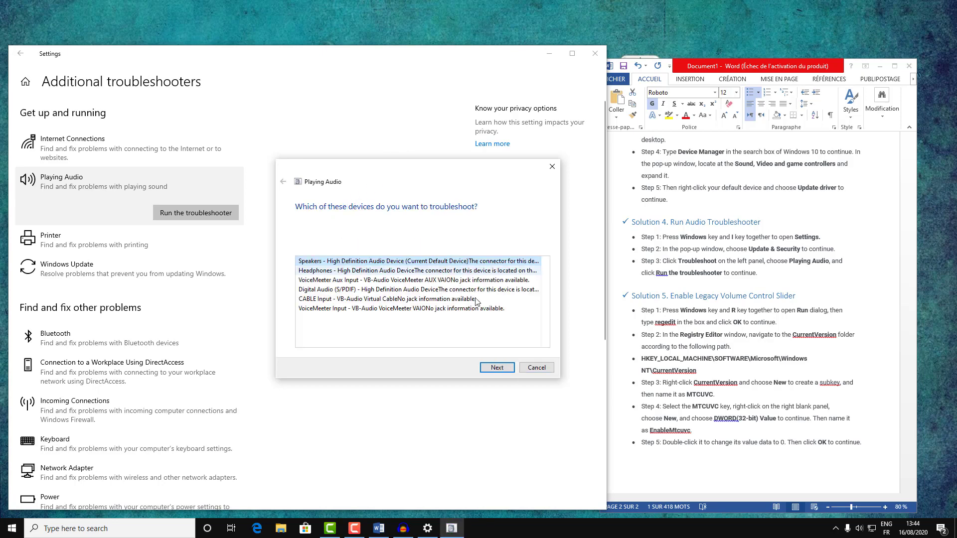
click(504, 370)
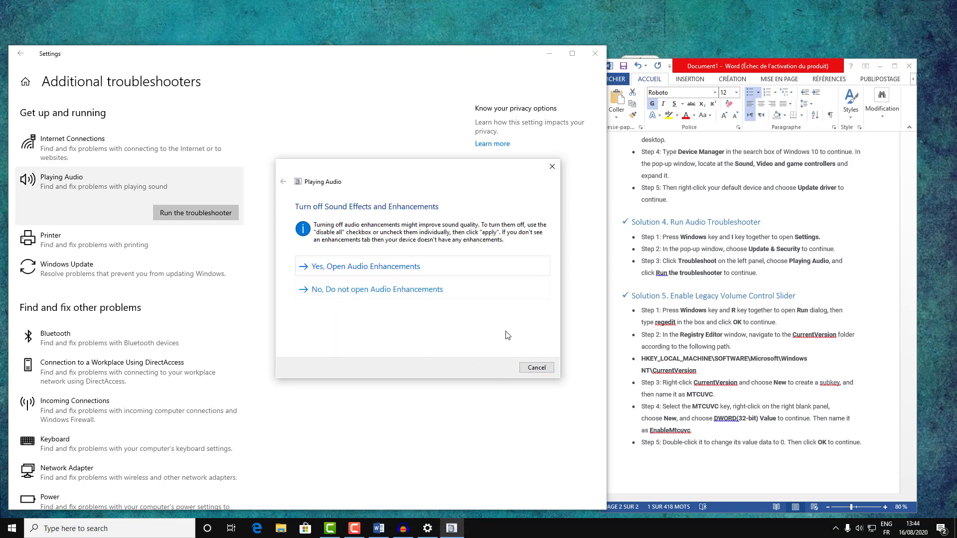
click(398, 269)
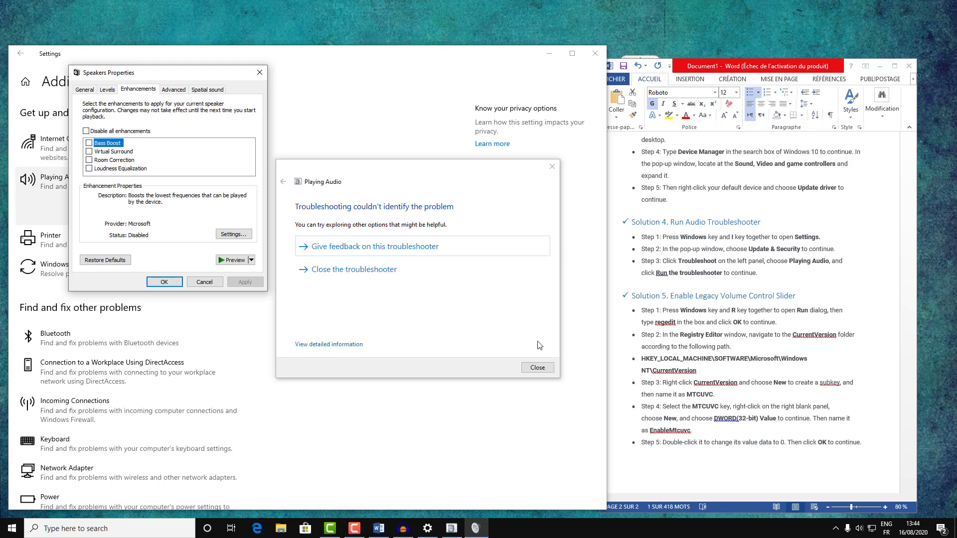
click(538, 368)
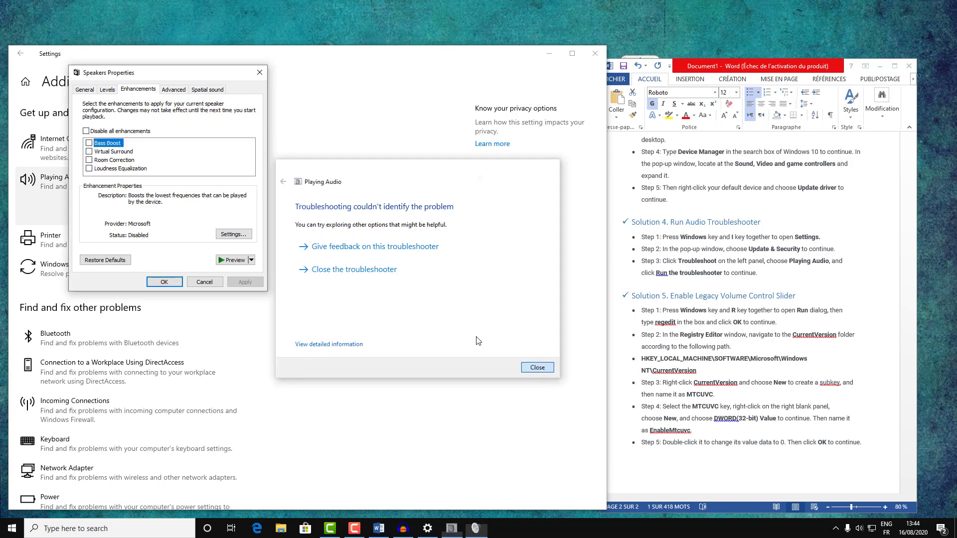
- Preview the speaker sound from the Enhancements settings, and close the Speakers Properties dialog
click(231, 263)
click(231, 263)
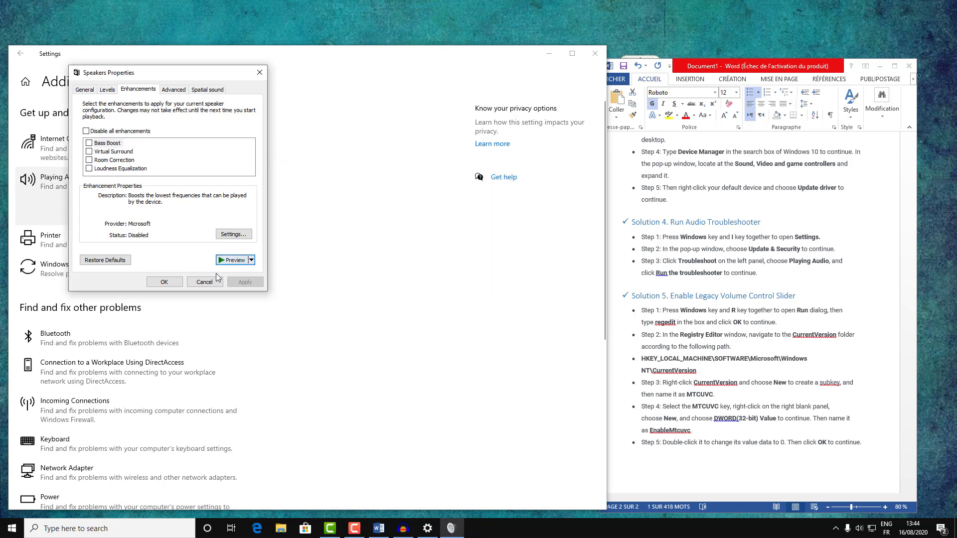
click(259, 73)
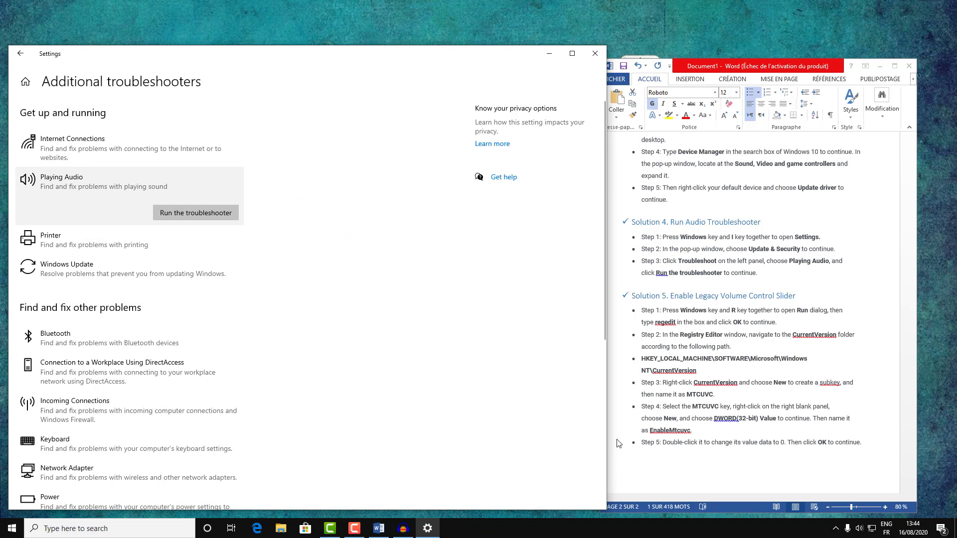
- Check whether the taskbar volume icon opens the volume slider after the troubleshooting, and close the Settings window
click(861, 530)
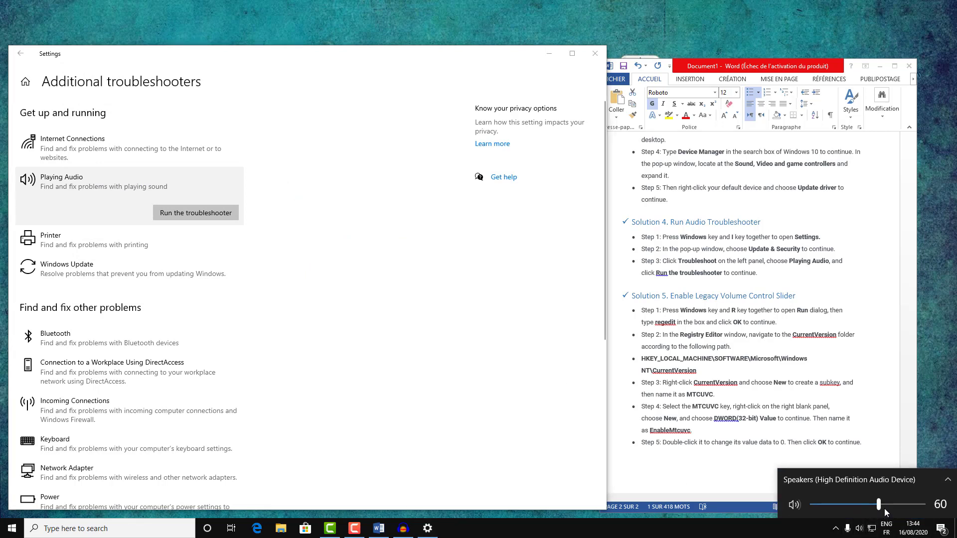
click(888, 508)
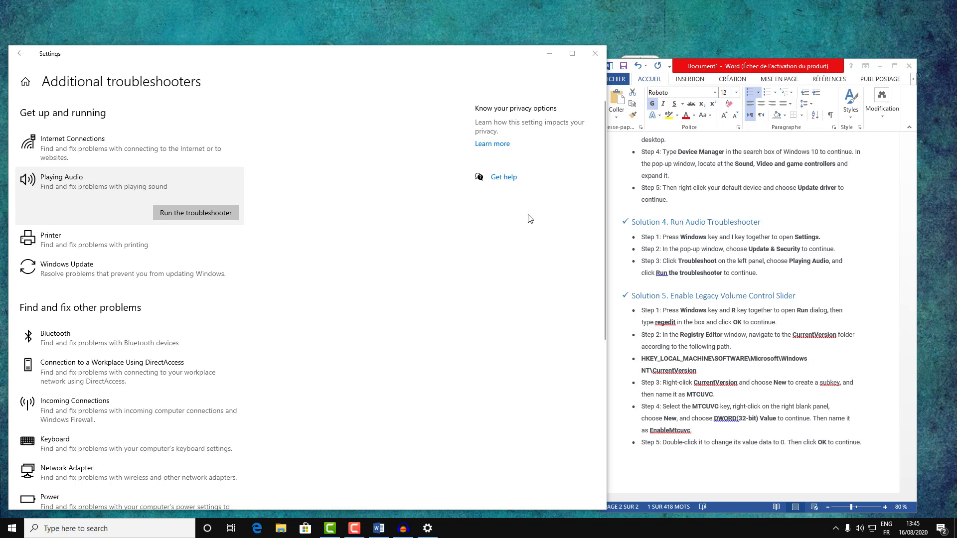
click(596, 52)
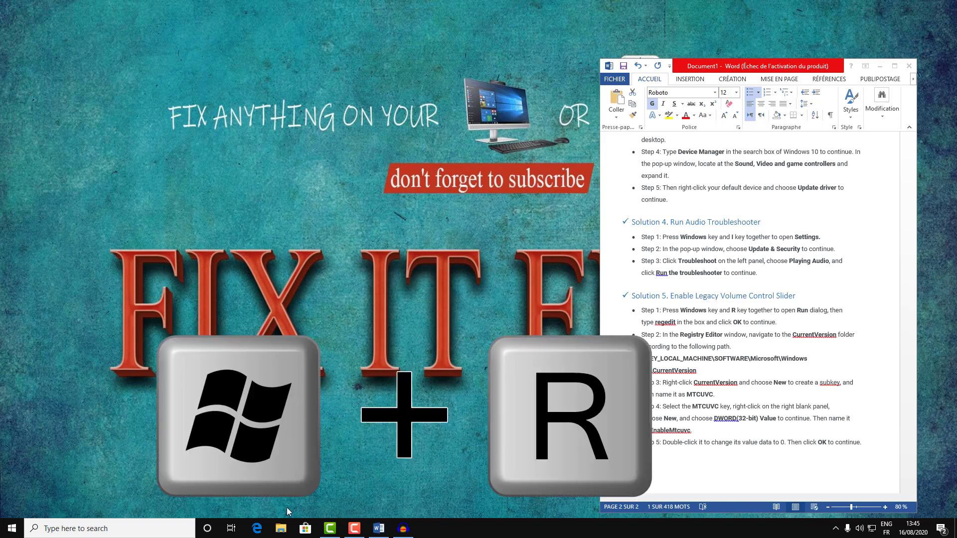
- Open the Registry Editor from the Run dialog with the command regedit copied from Solution 5 in the document
key(super+r)
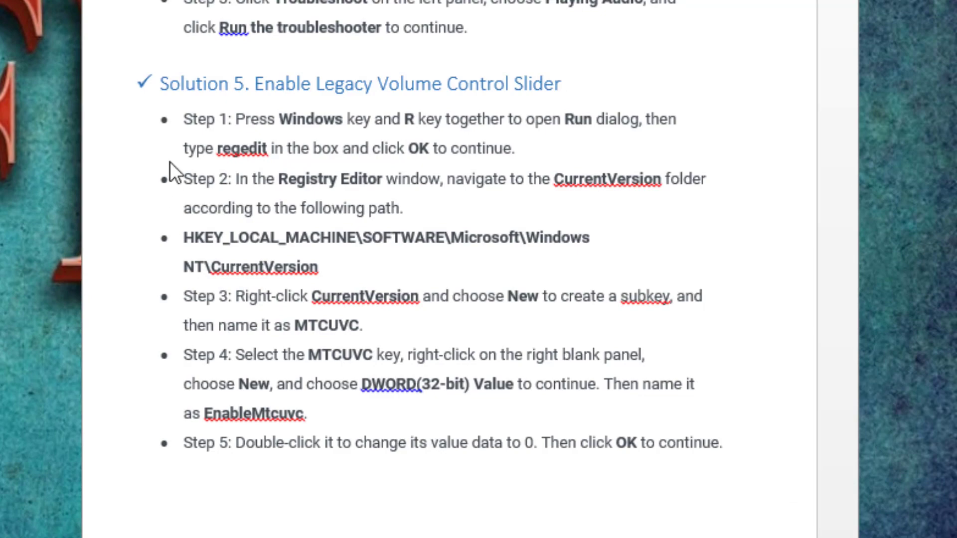
double_click(238, 146)
key(ctrl+c)
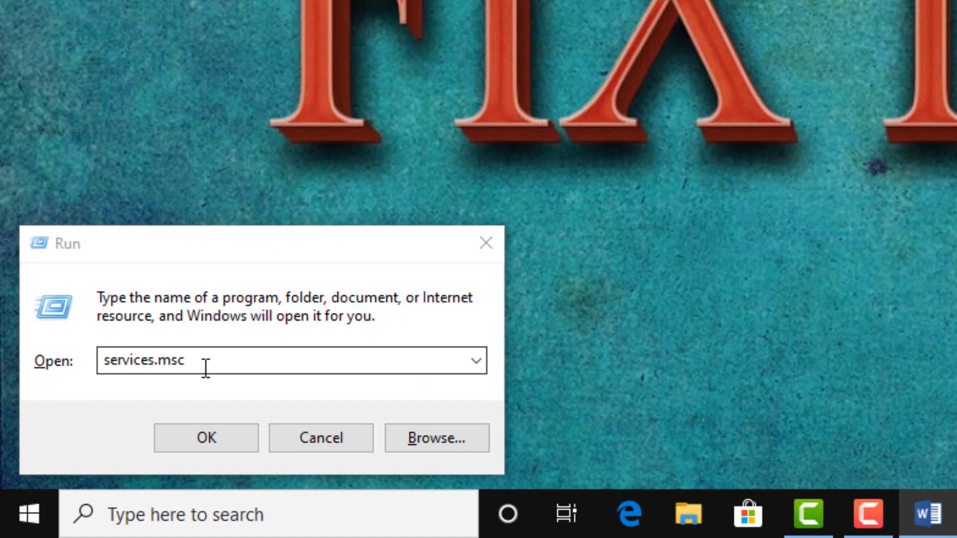
key(super+r)
key(ctrl+v)
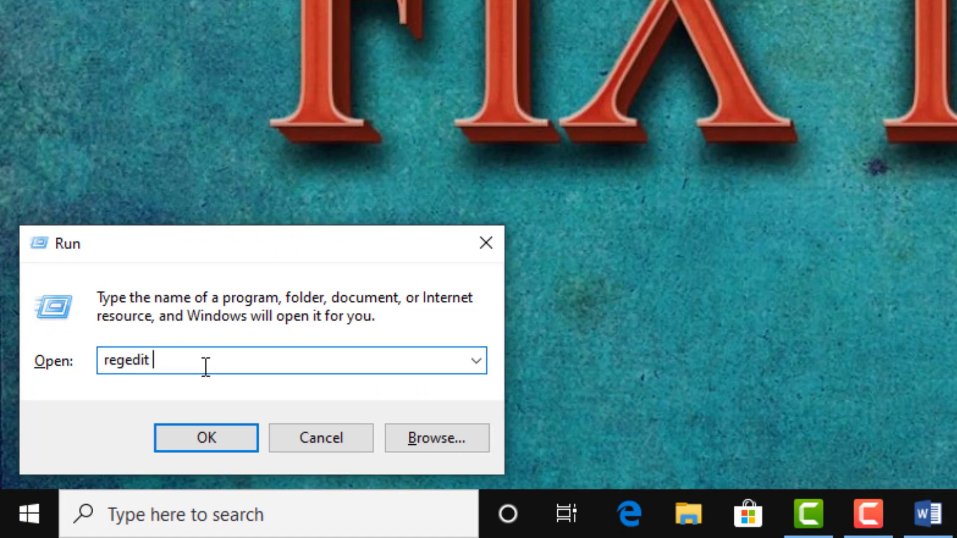
click(198, 444)
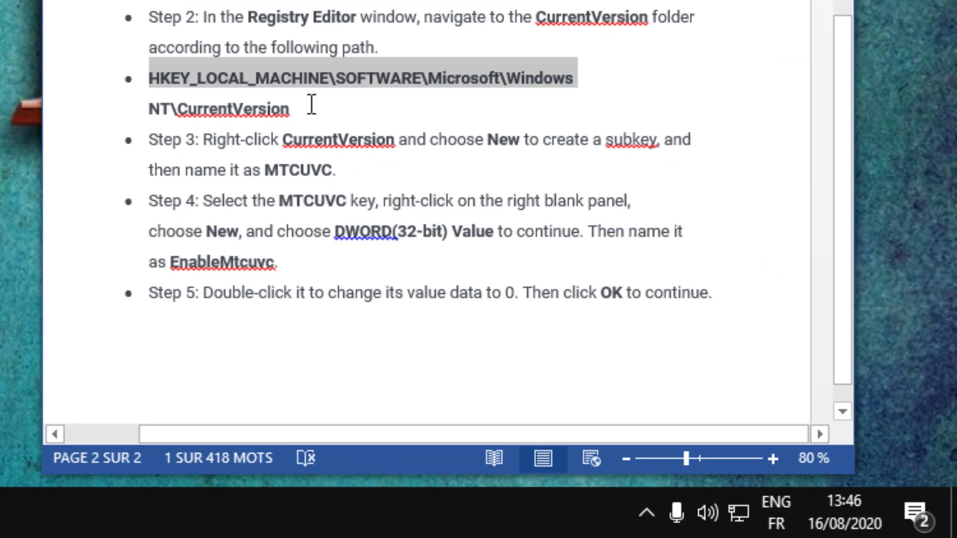
- Copy the registry path from the document and go to HKEY_LOCAL_MACHINE\SOFTWARE\Microsoft\Windows NT\CurrentVersion in the Registry Editor
click(879, 402)
drag(210, 98, 164, 84)
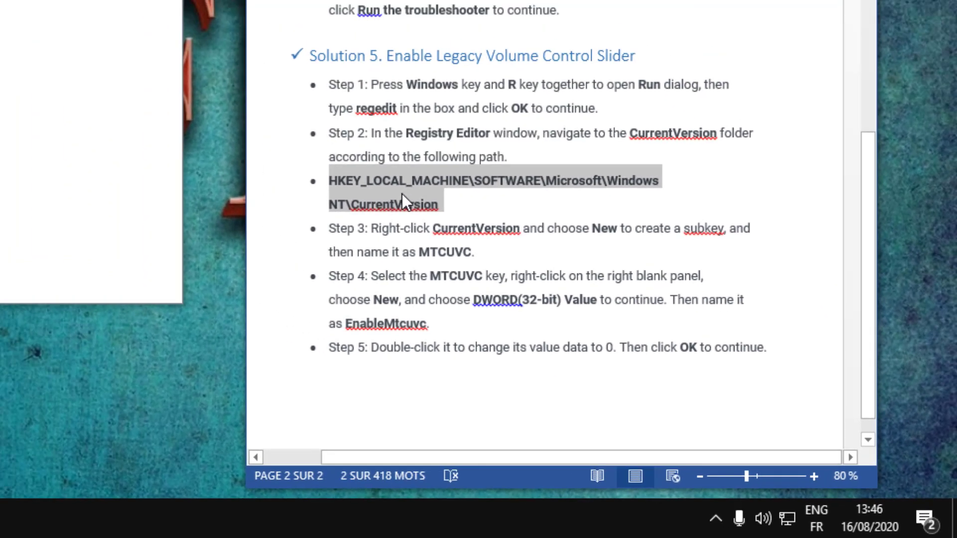
right_click(401, 194)
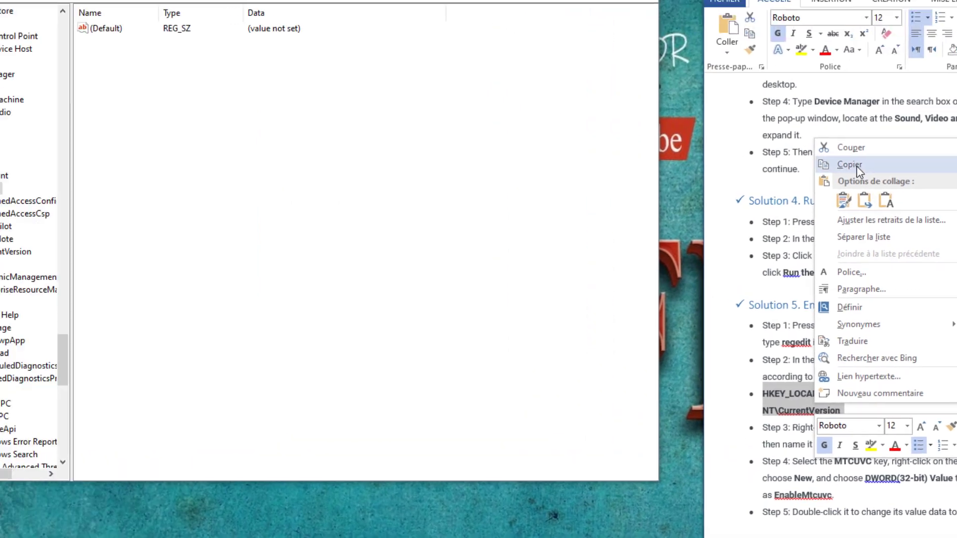
click(589, 39)
click(342, 45)
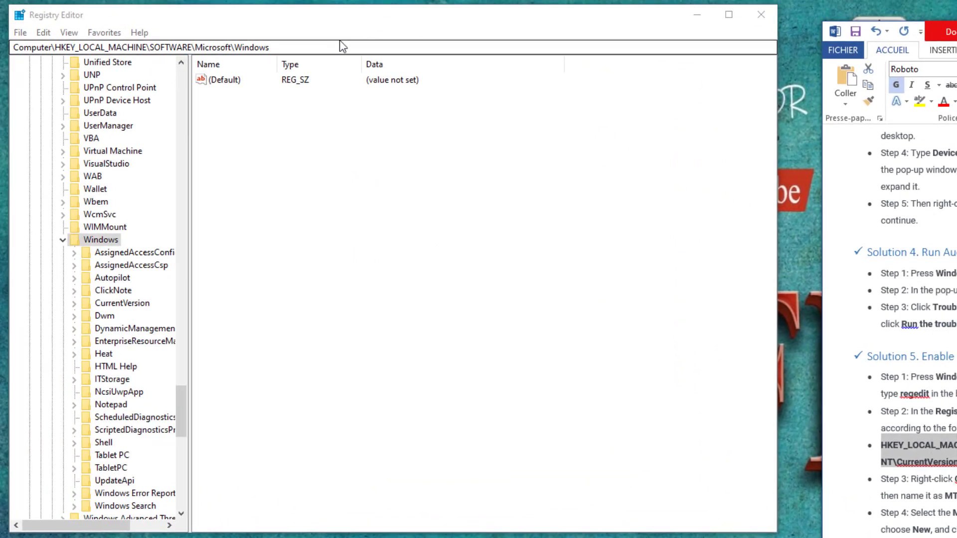
drag(306, 45, 57, 59)
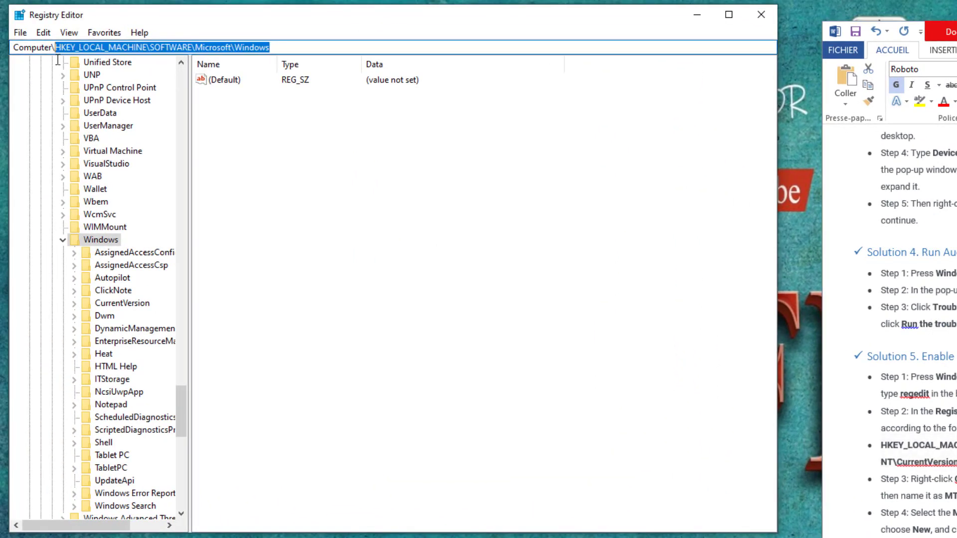
text(•	HKEY_LOCAL_MACHINE\SOFTWARE\Microsoft\Windows NT\CurrentVersion)
double_click(62, 46)
key(BackSpace)
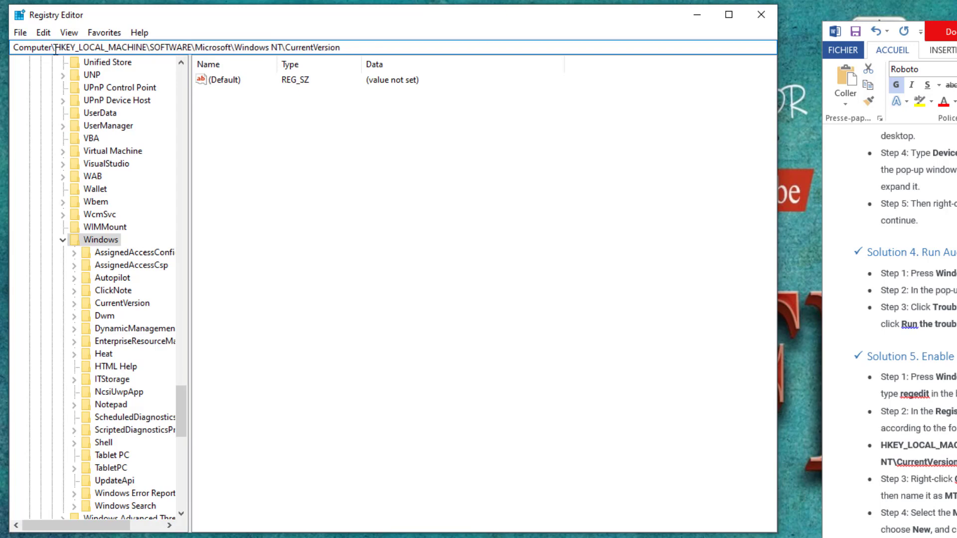
click(461, 48)
key(Return)
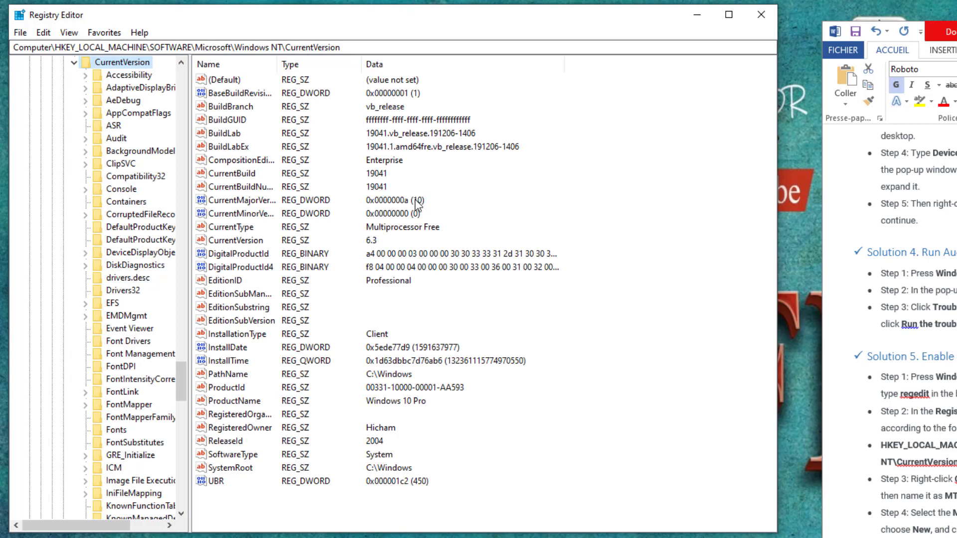
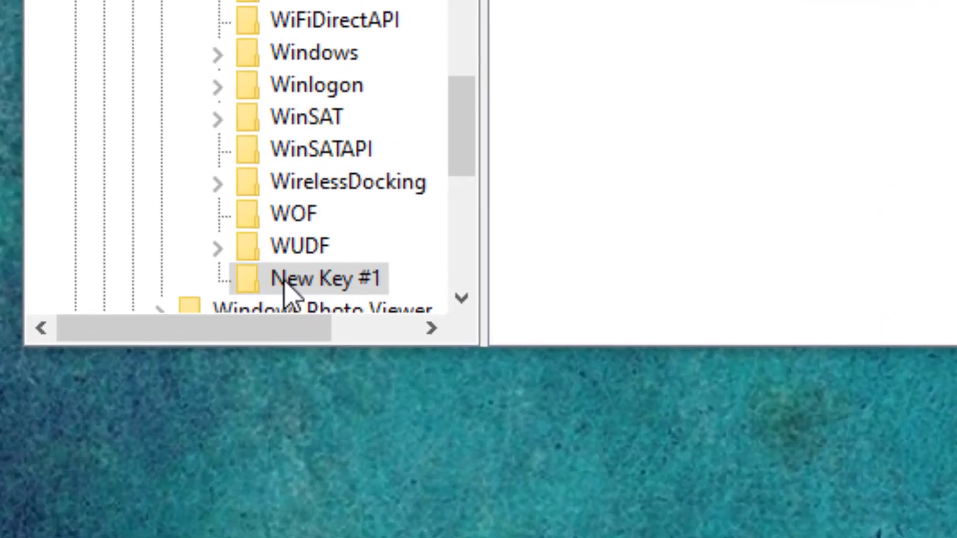
- Rename the New Key #1 subkey under CurrentVersion as MTCUVC
right_click(111, 449)
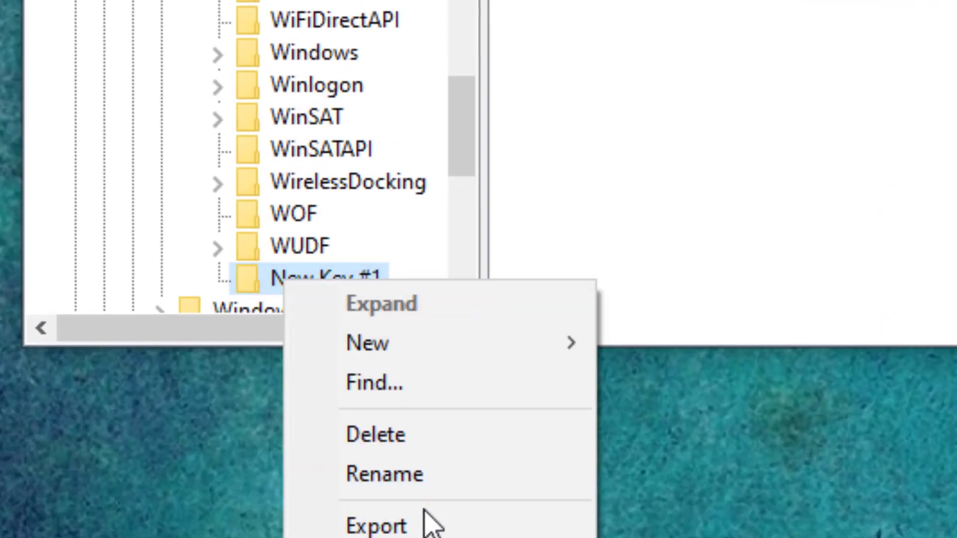
click(431, 483)
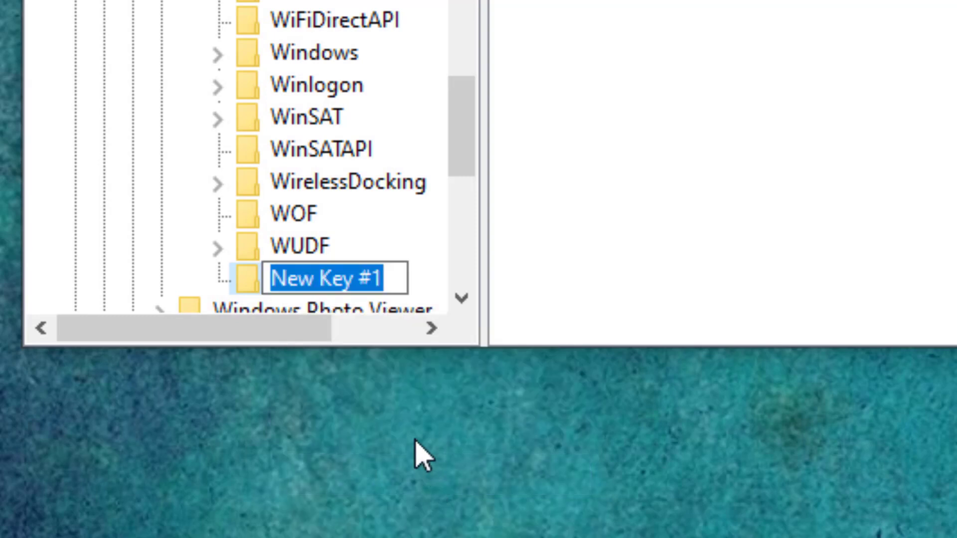
text(MTCUVC)
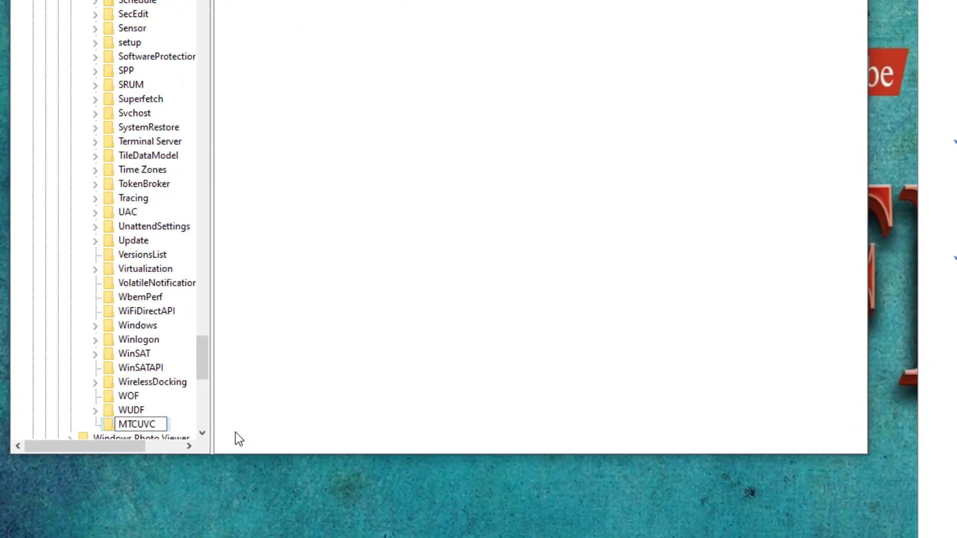
click(236, 433)
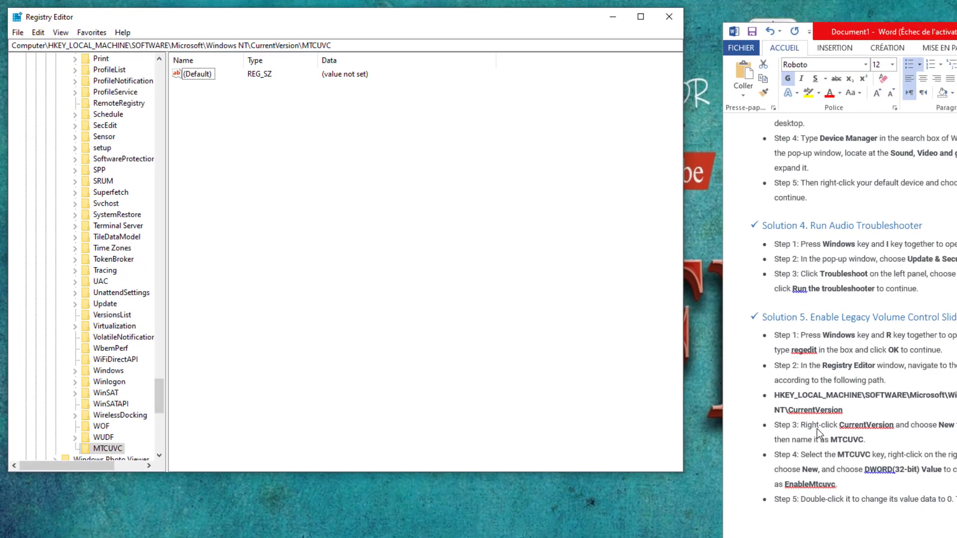
- Create a new DWORD (32-bit) value in the MTCUVC key
right_click(274, 157)
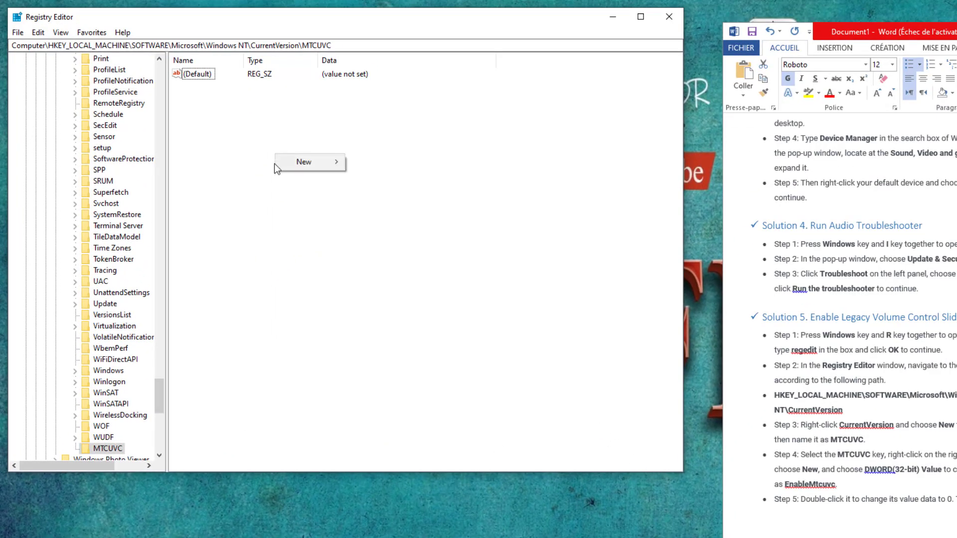
right_click(253, 191)
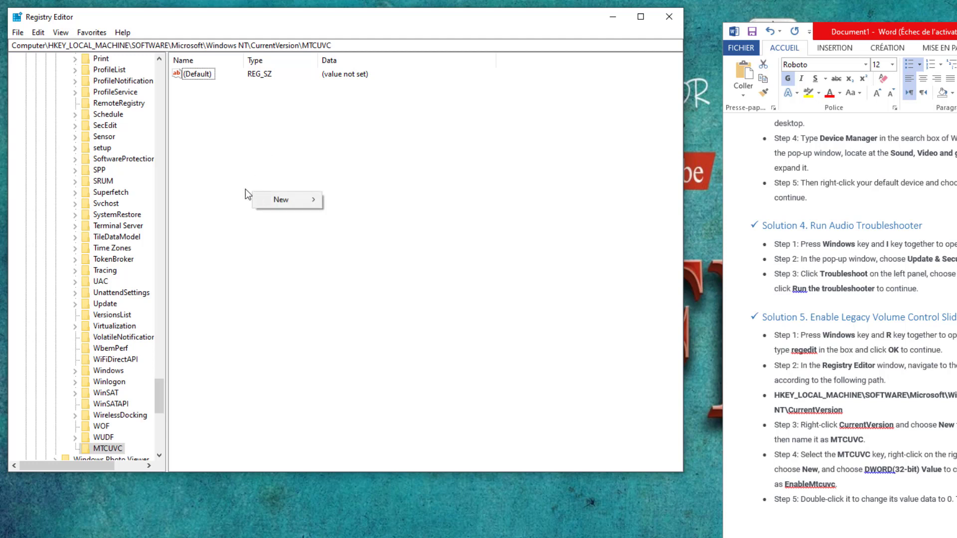
mouse_move(281, 202)
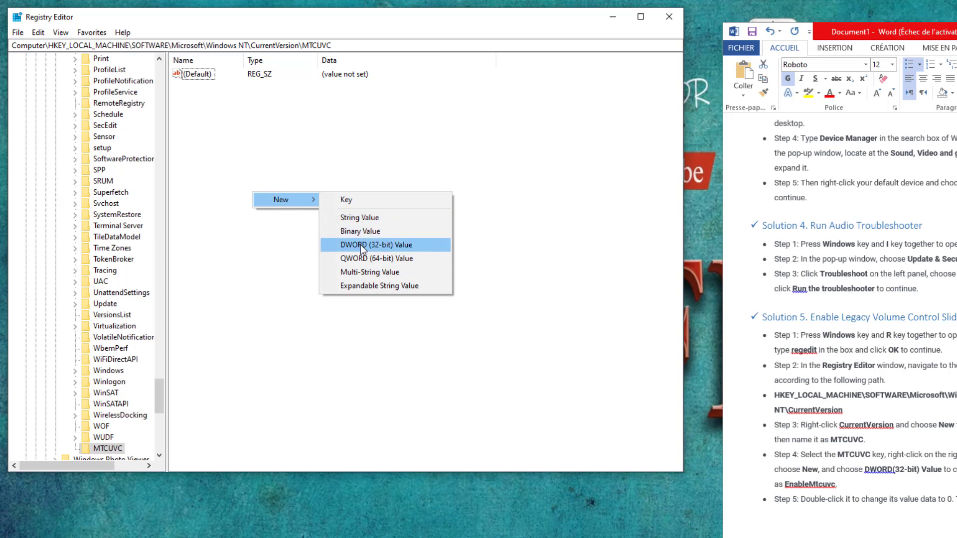
click(407, 244)
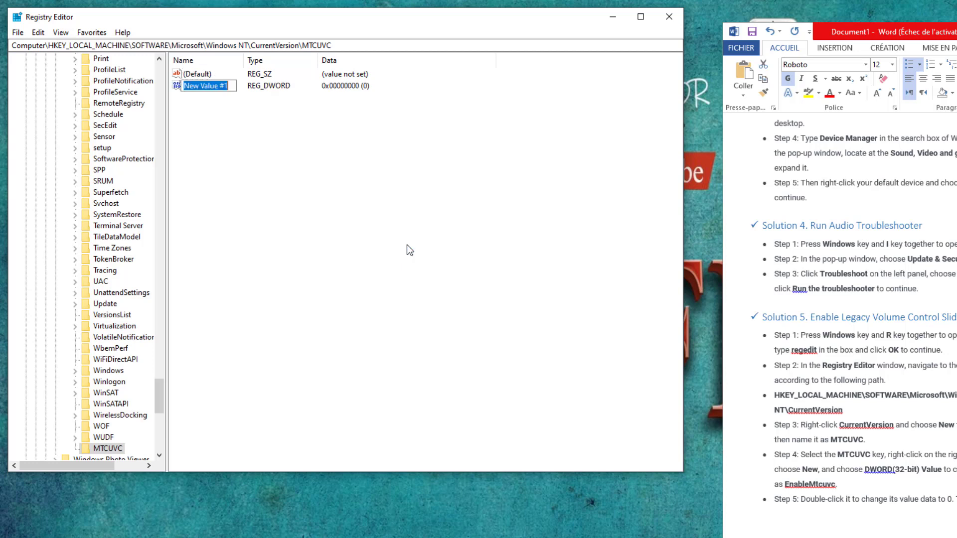
- Rename the new DWORD value in the MTCUVC key as EnableMtcuvc, using the name copied from Step 4 in the document
click(798, 488)
drag(787, 487, 836, 486)
key(ctrl+c)
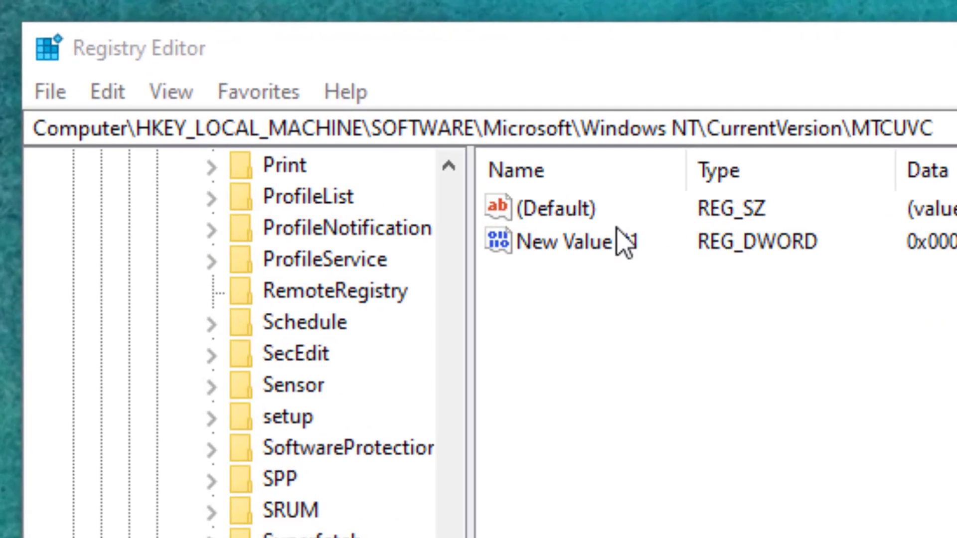
click(194, 88)
right_click(194, 87)
click(630, 405)
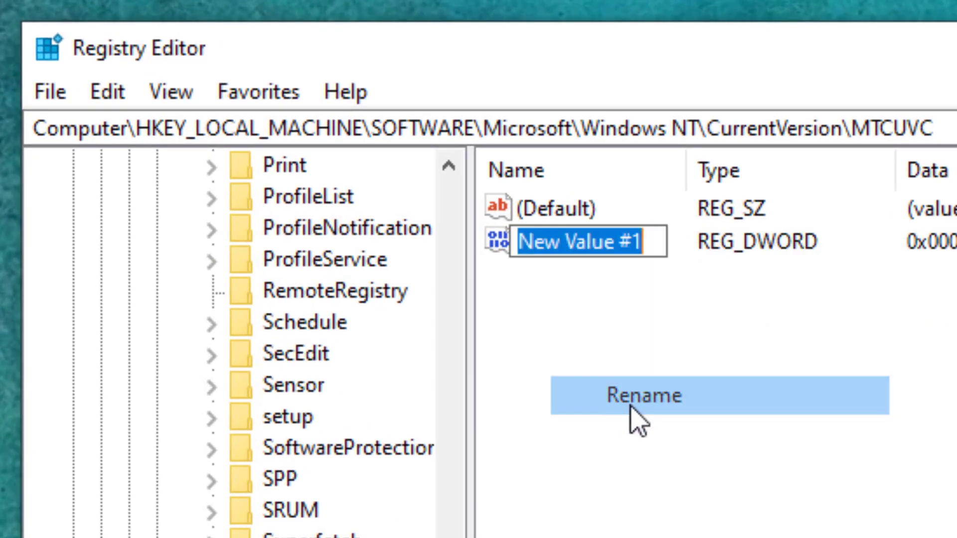
key(ctrl+v)
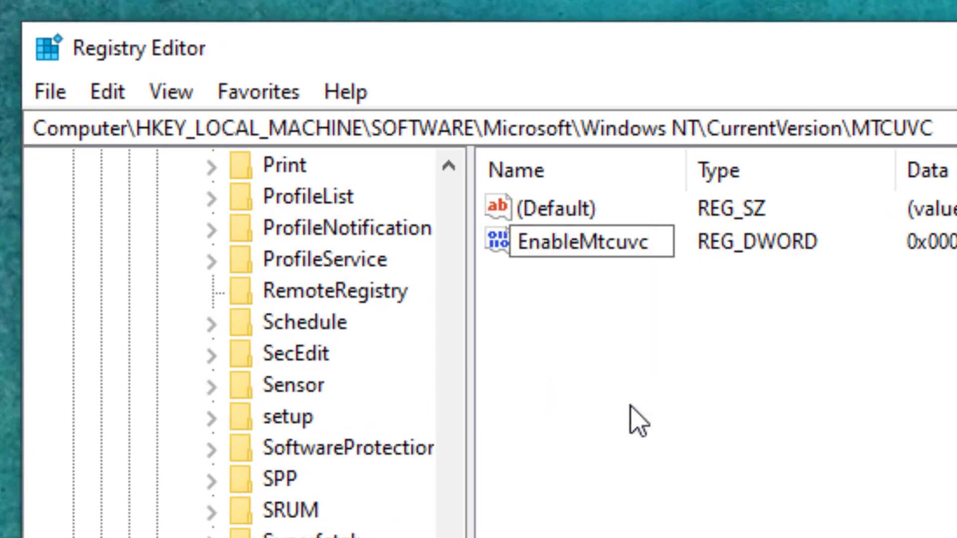
key(Return)
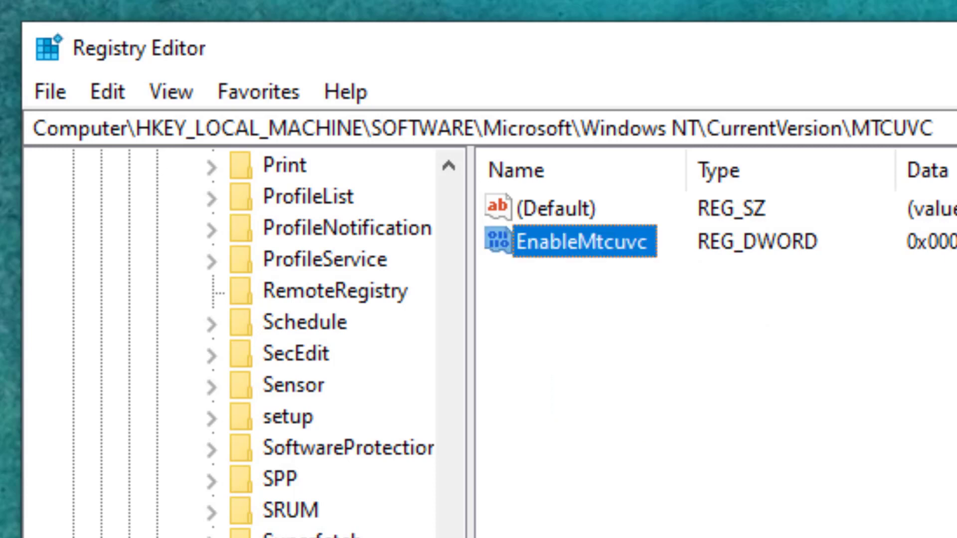
- Confirm 0 as the value data of EnableMtcuvc, and close the Registry Editor
double_click(615, 260)
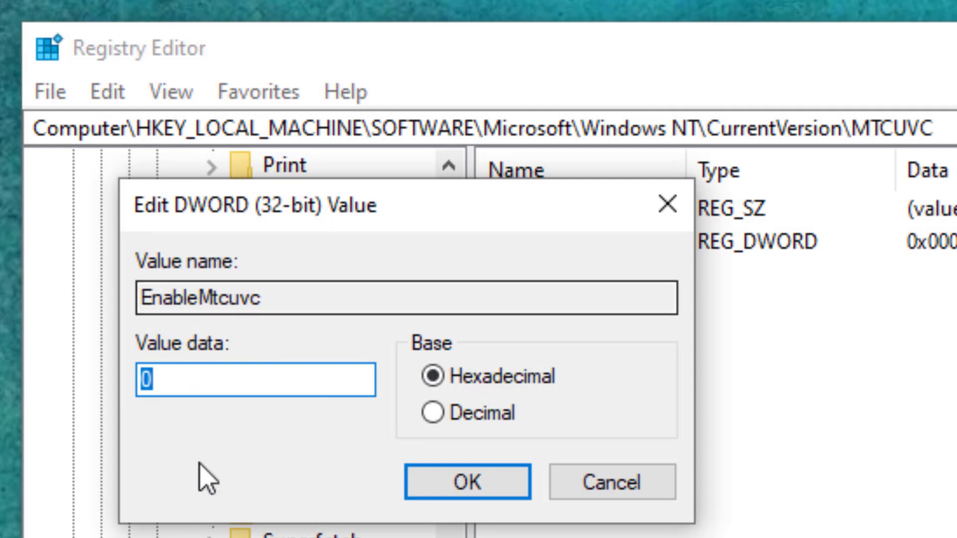
click(467, 484)
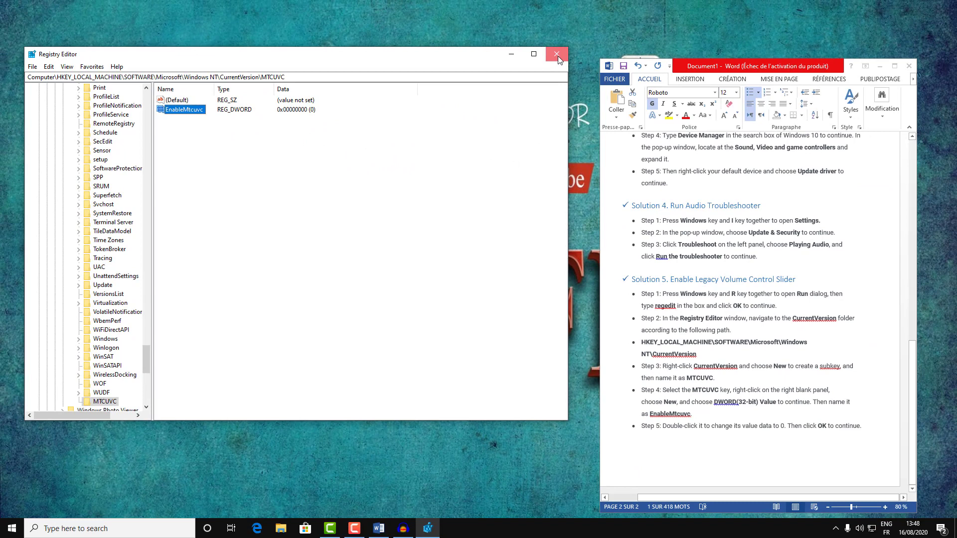
click(556, 55)
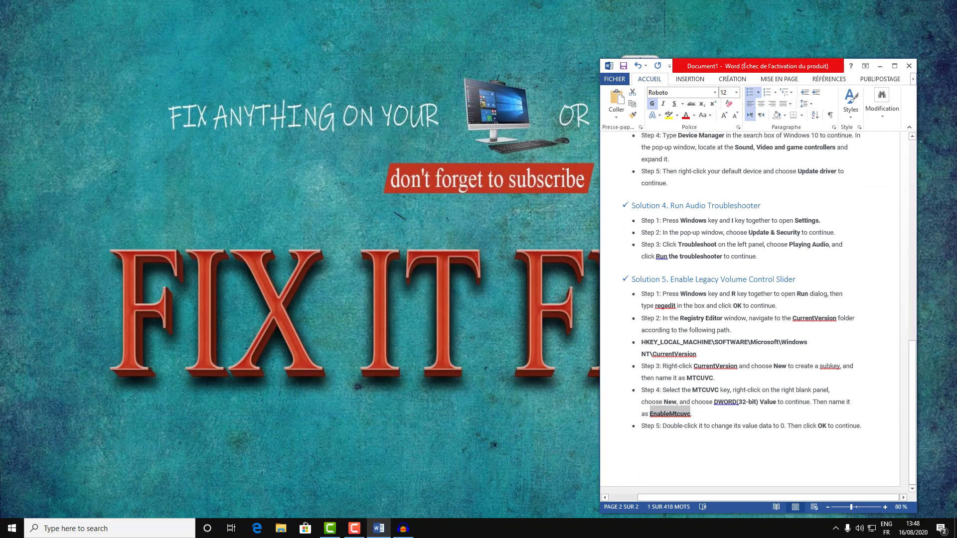
- Open the legacy volume slider from the taskbar volume icon and lower the speaker volume
click(860, 530)
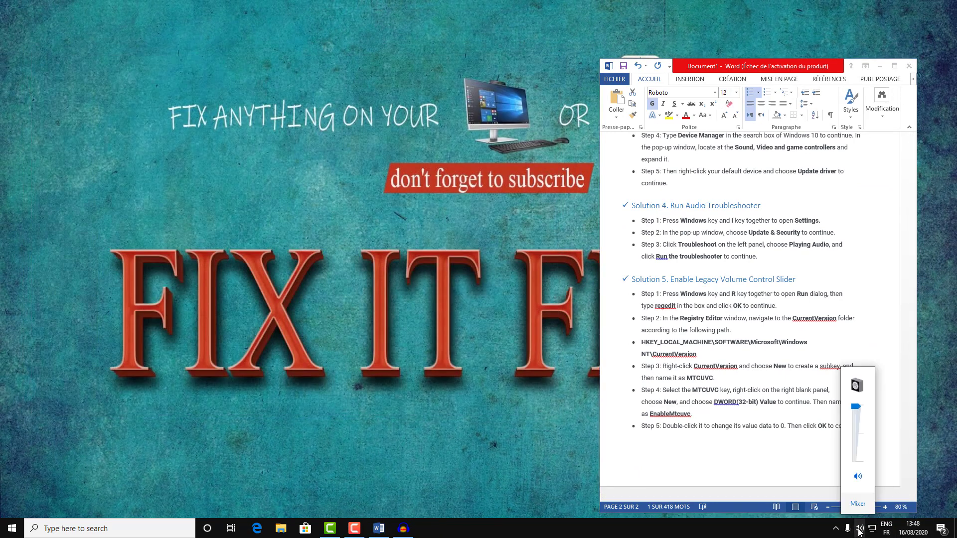
scroll(863, 451, down, 5)
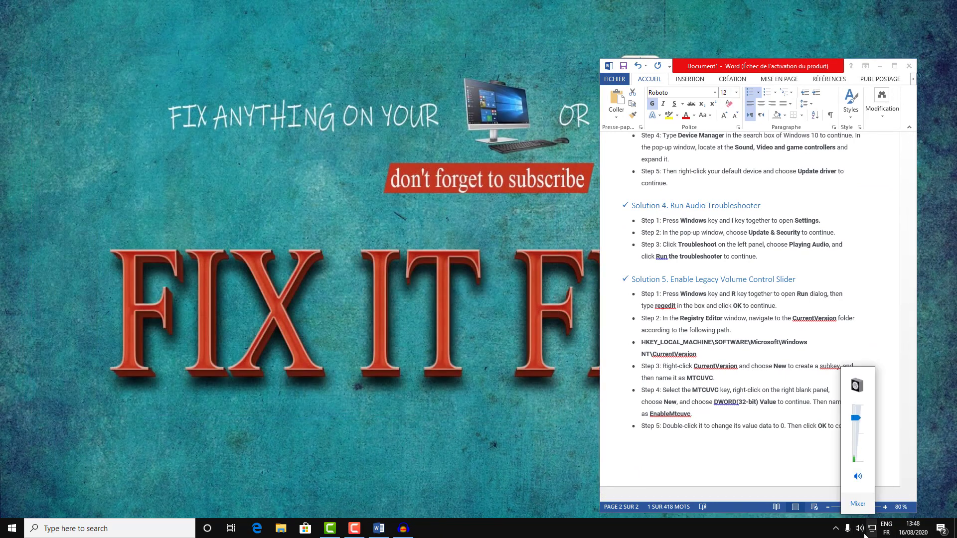